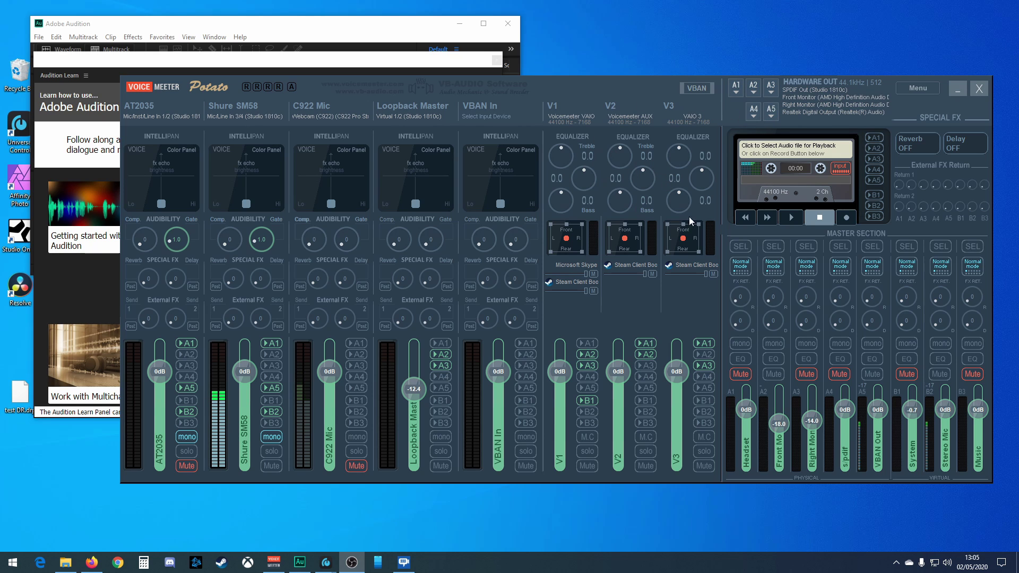
- Open Voicemeeter's System Settings / Options and arrange it beside the mixer to examine the device list and Patch Insert section
left_click(919, 90)
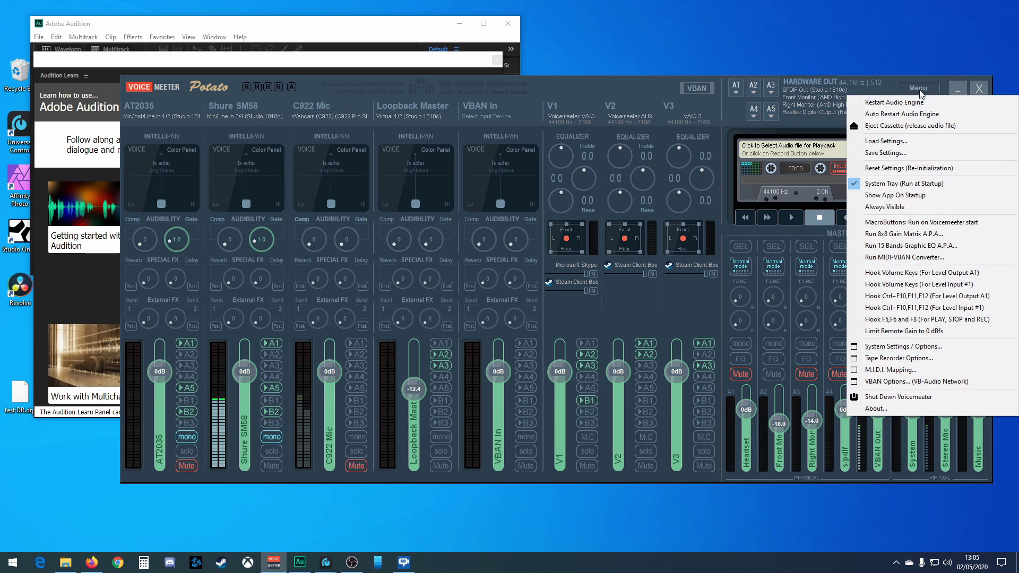
left_click(900, 352)
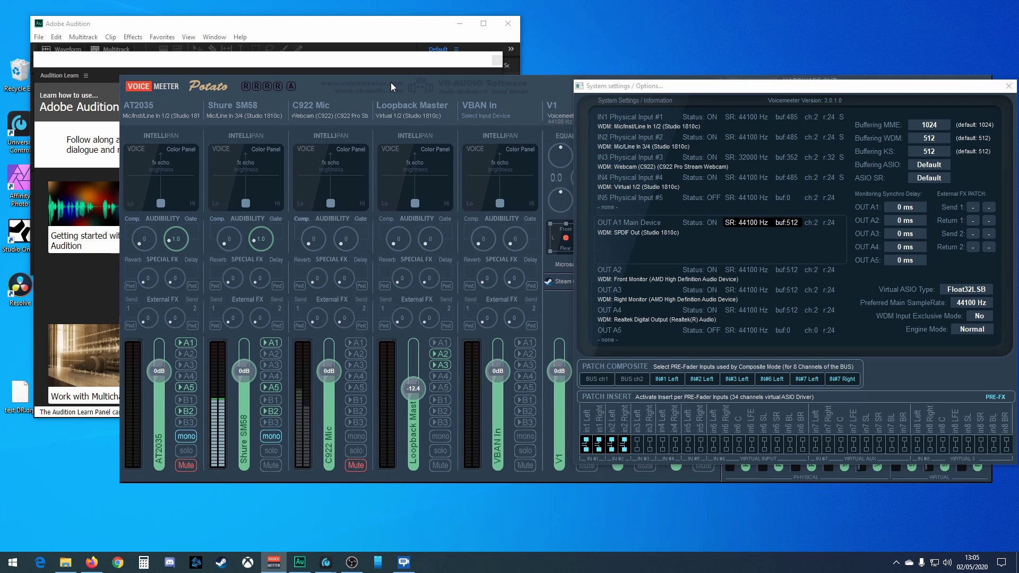
left_click_drag(390, 81, 288, 83)
left_click(330, 366)
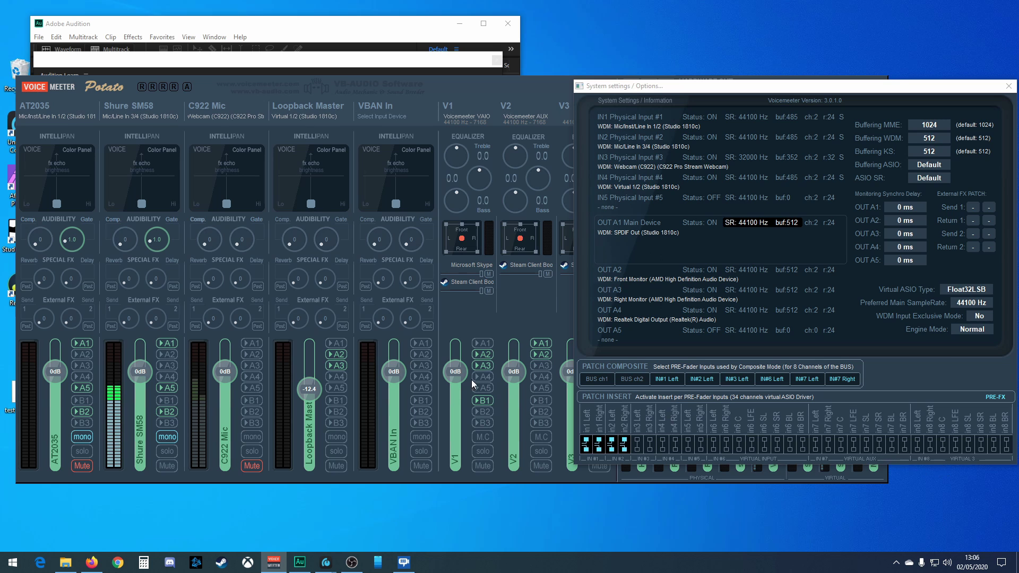
left_click_drag(680, 90, 621, 59)
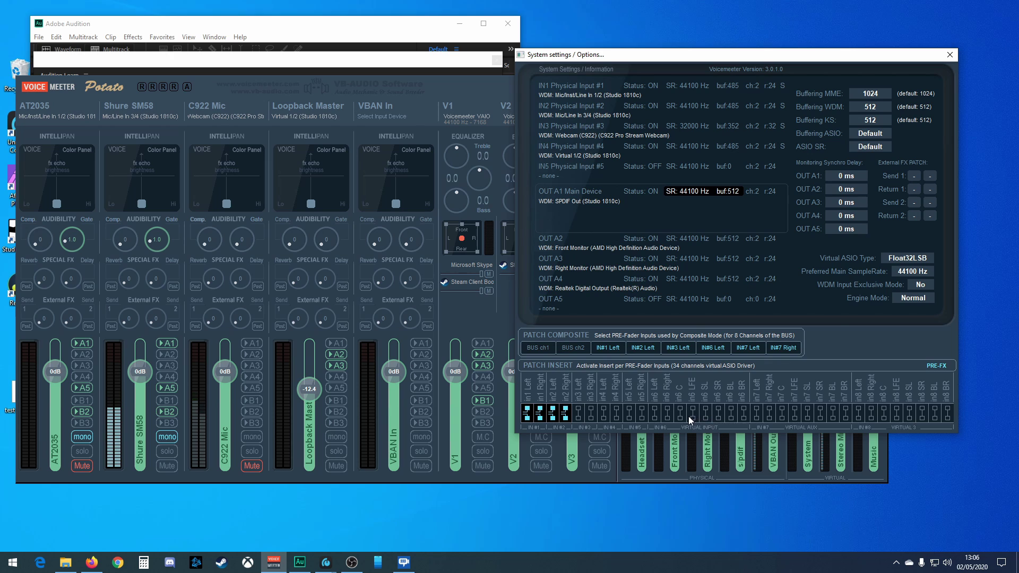
- Switch the in1 Left and in1 Right patch inserts off and back on
left_click(566, 399)
left_click(577, 399)
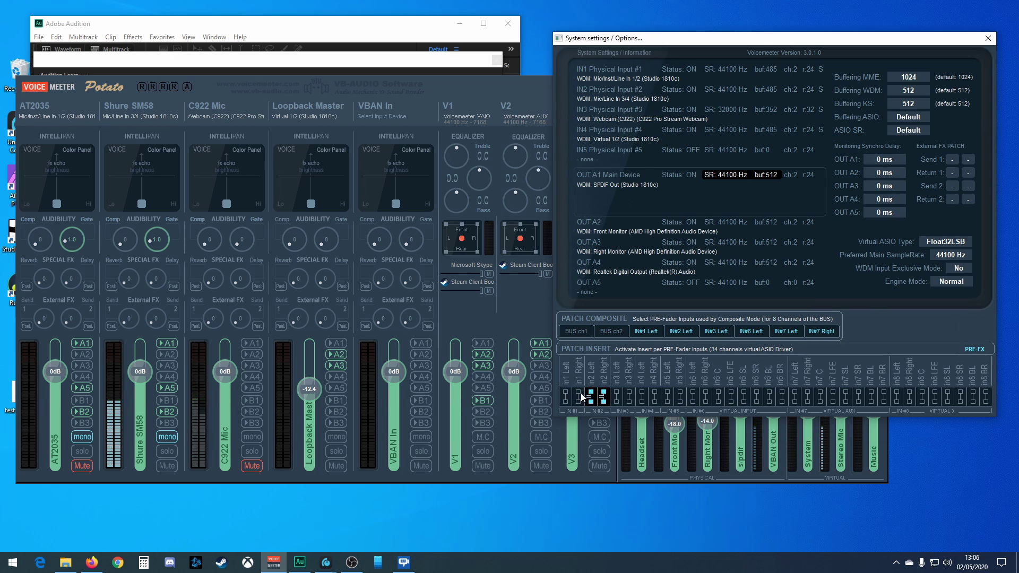
left_click(565, 399)
left_click(578, 399)
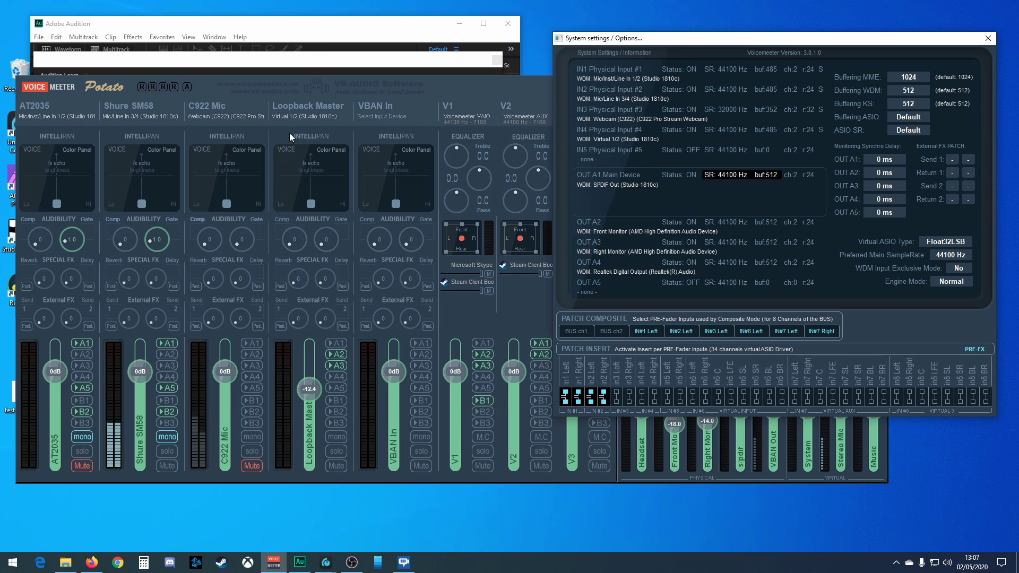
- Reposition the Voicemeeter windows to review the mixer, then close the system settings and minimise the mixer
left_click_drag(290, 85, 328, 133)
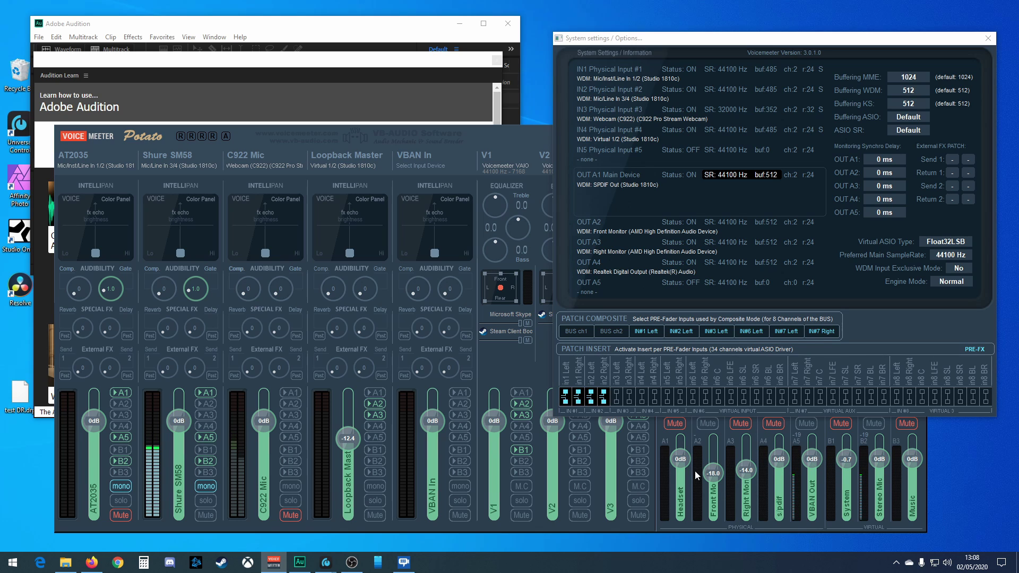
left_click_drag(748, 54, 739, 23)
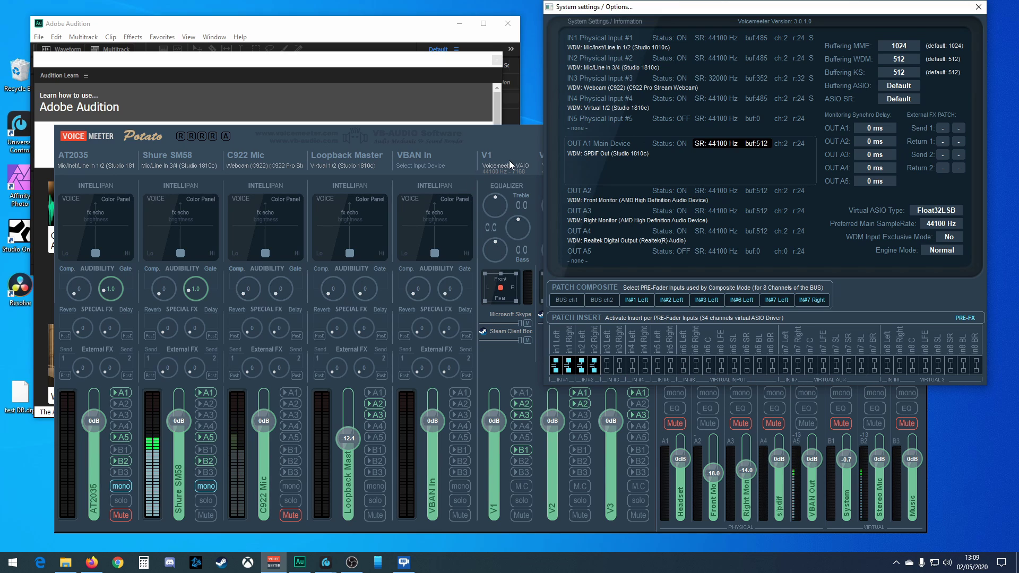
left_click(502, 133)
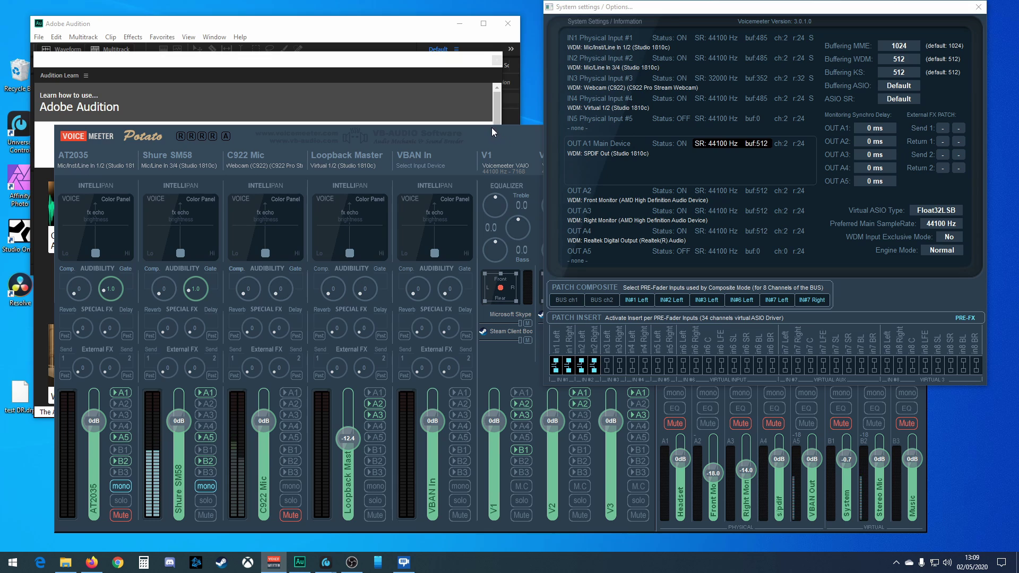
left_click(491, 122)
left_click(526, 261)
left_click(977, 7)
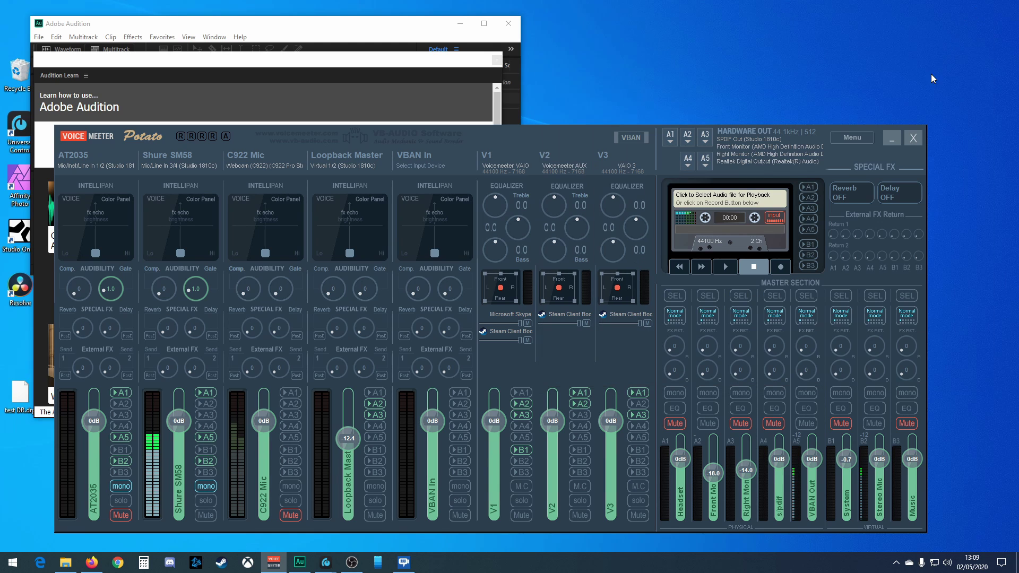
left_click(886, 138)
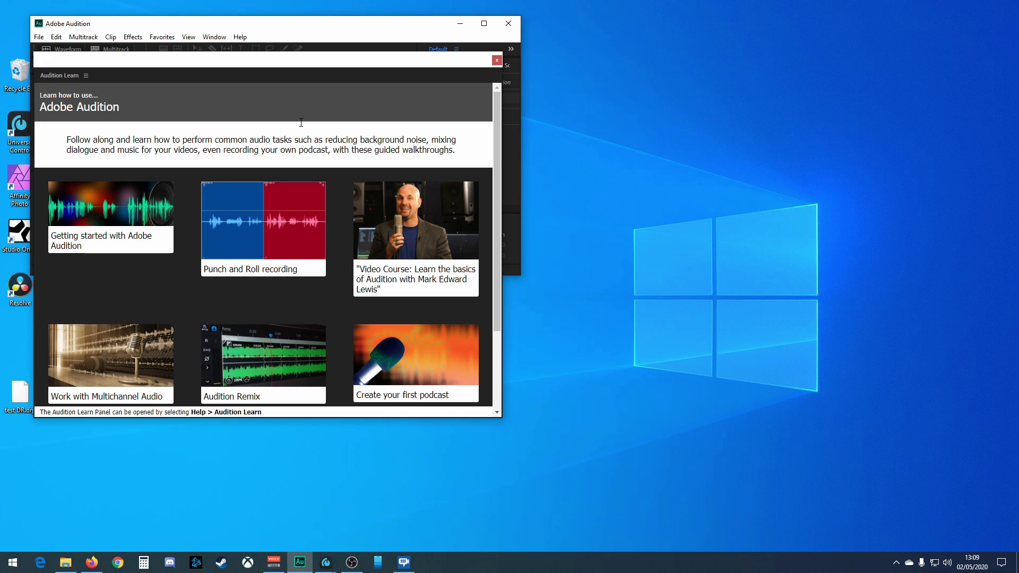
- Close the Audition Learn window and maximise Adobe Audition
left_click_drag(316, 66, 434, 89)
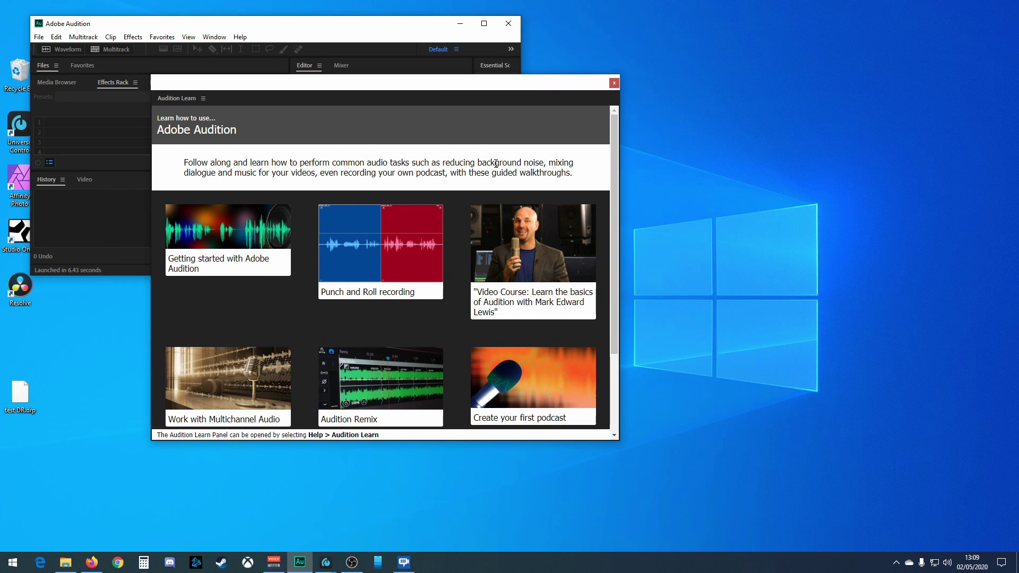
left_click(614, 83)
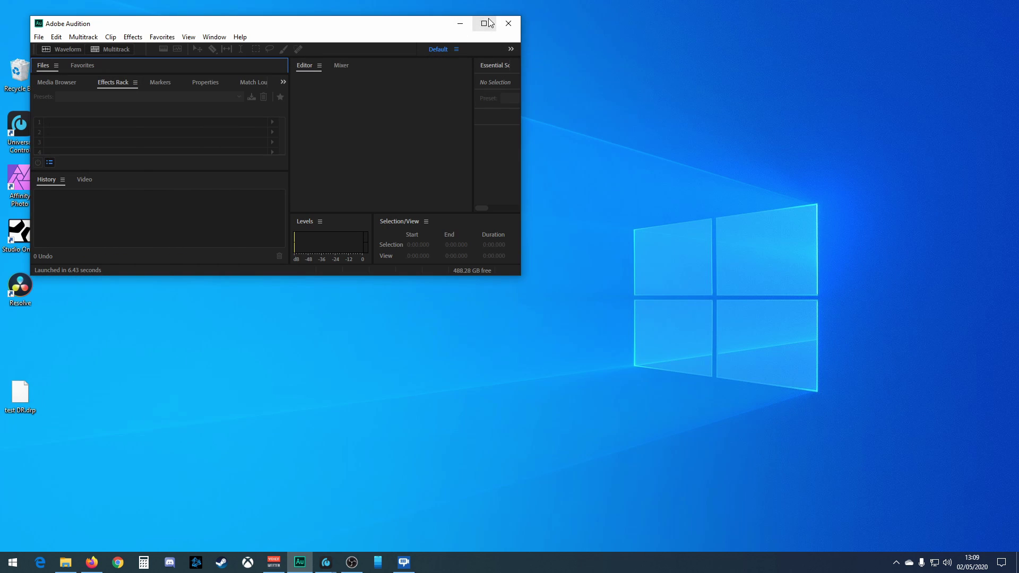
left_click(484, 23)
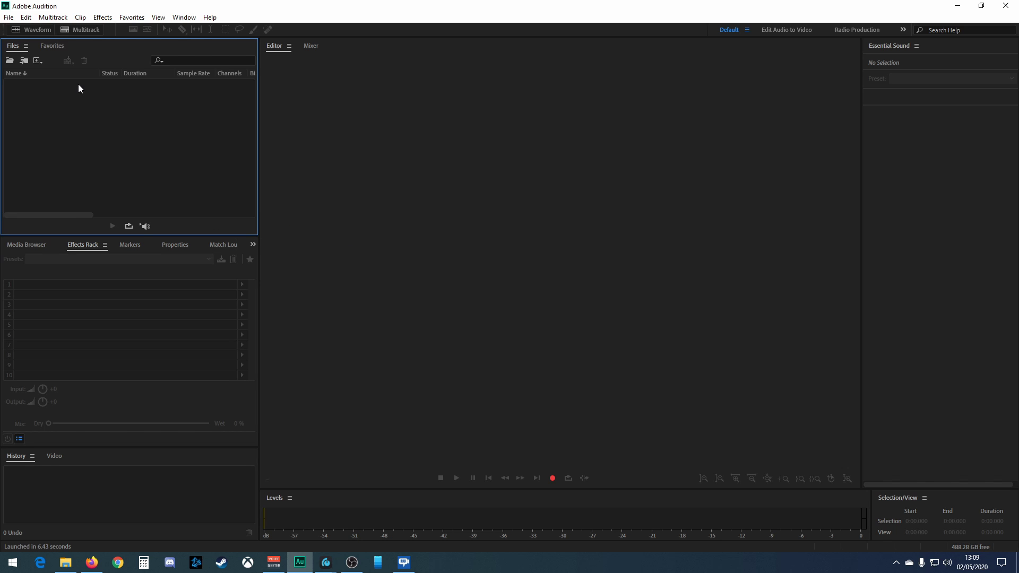
- Create a new multitrack session with a 44100 Hz sample rate, no template and a Stereo master
left_click(53, 17)
mouse_move(15, 31)
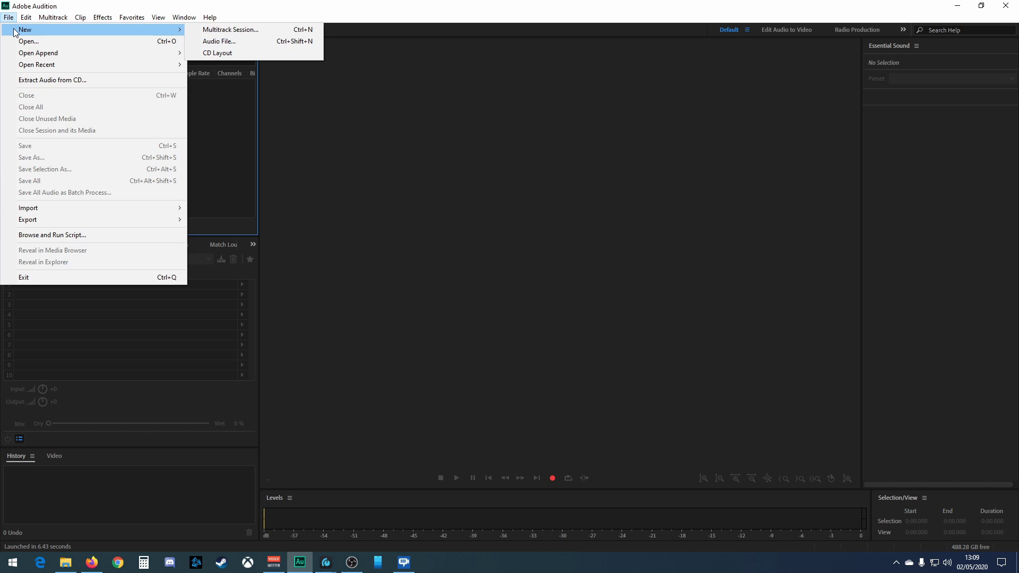
left_click(215, 30)
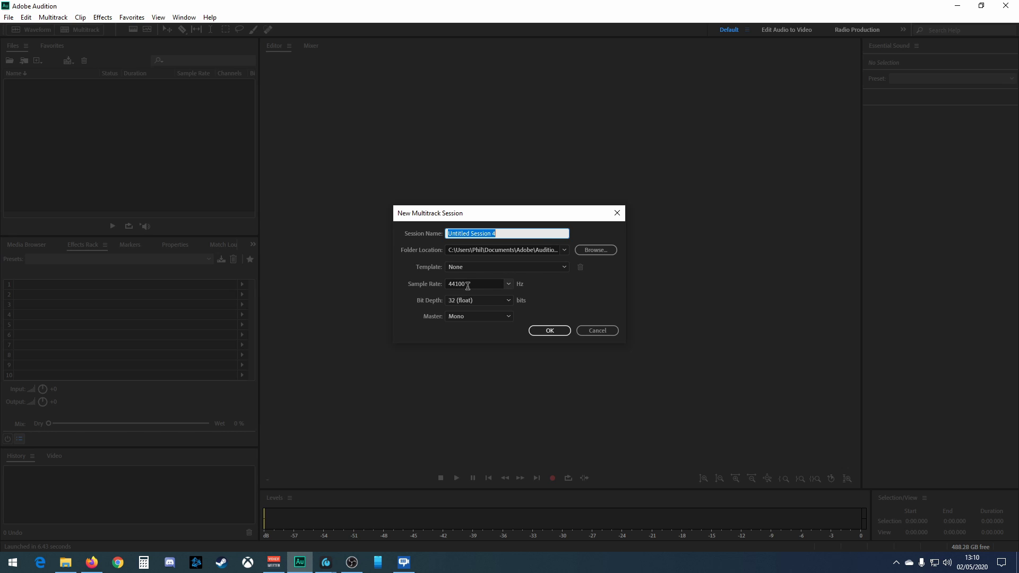
left_click(507, 286)
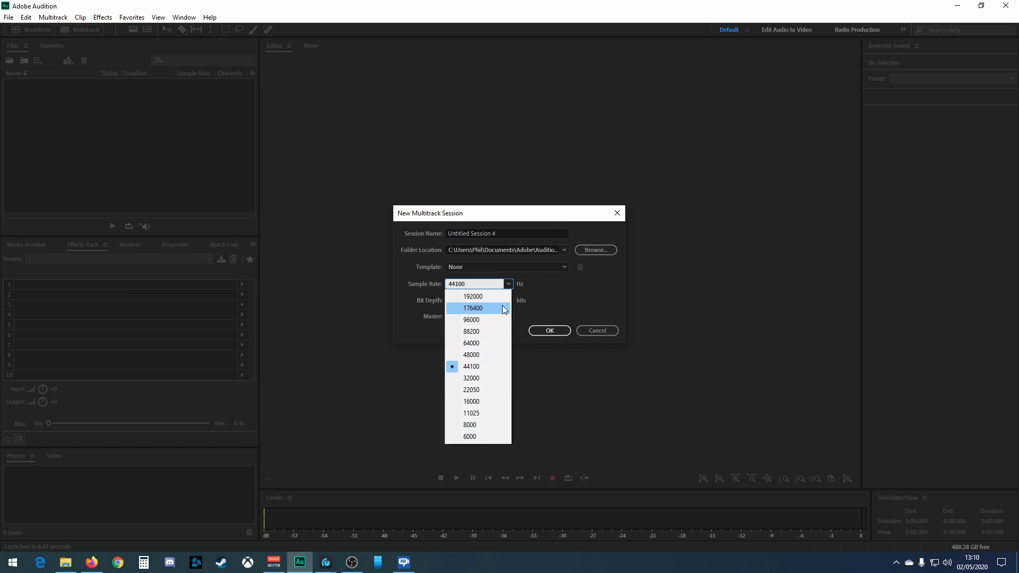
left_click(507, 286)
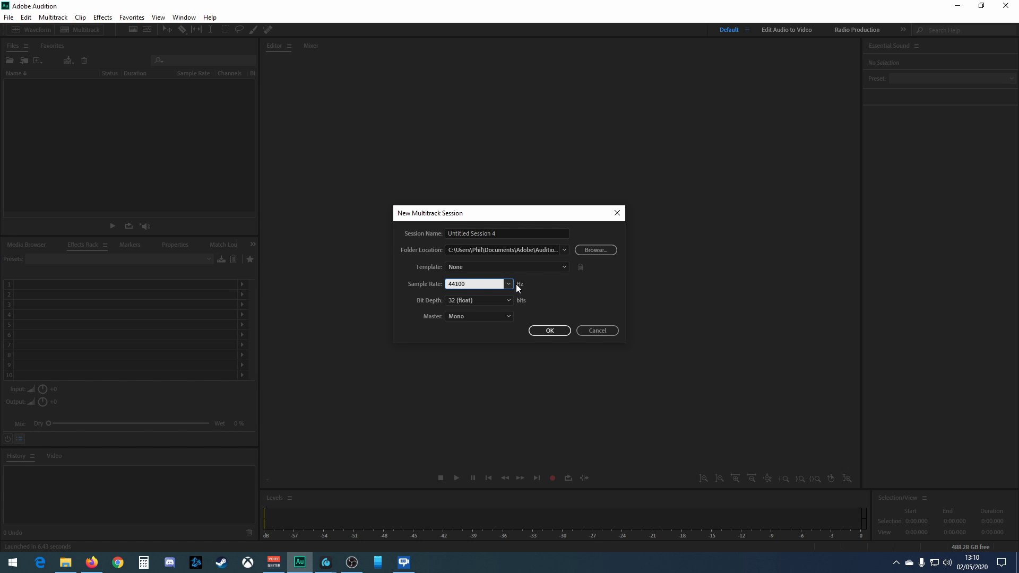
left_click(509, 316)
left_click(500, 339)
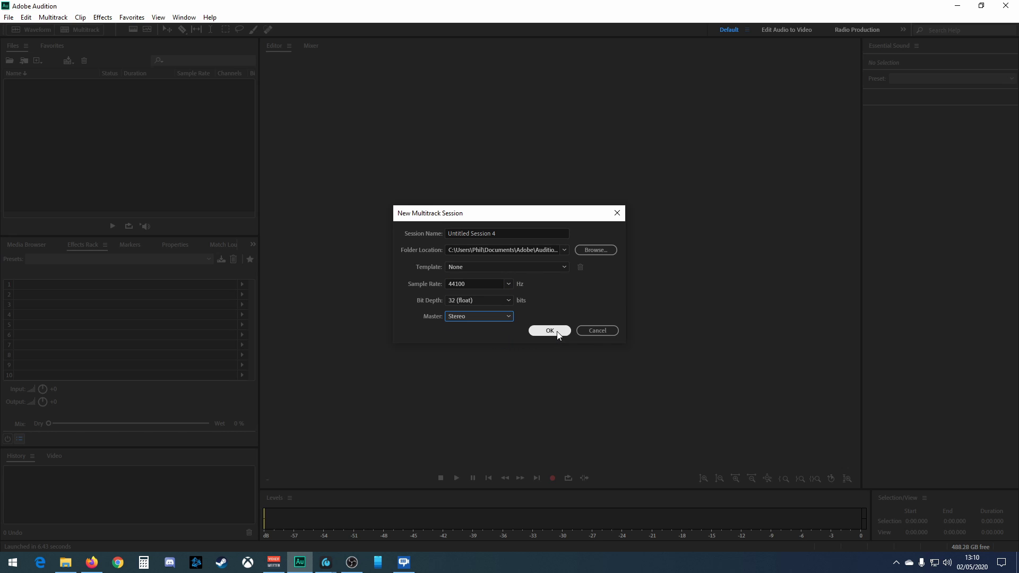
left_click(561, 269)
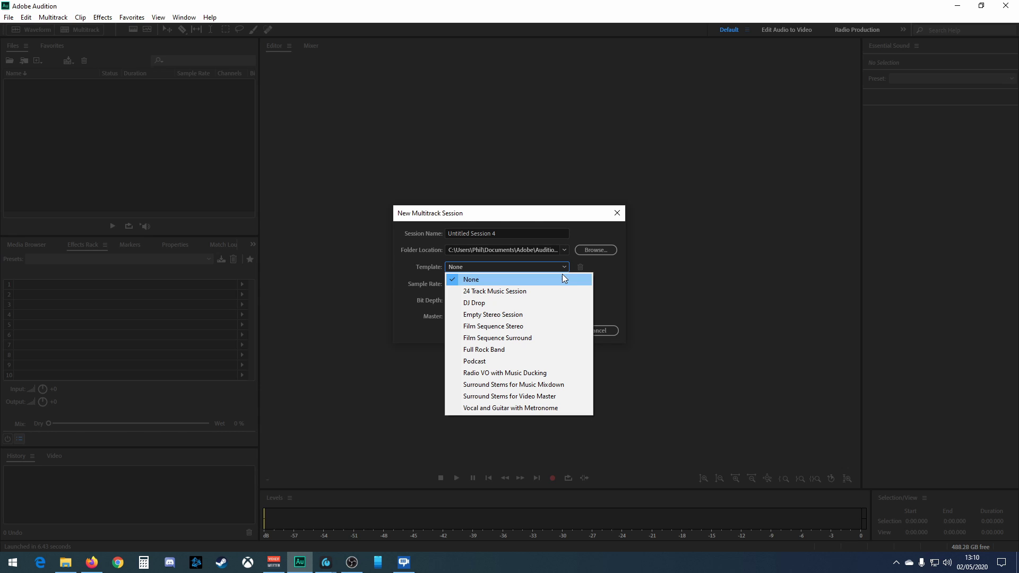
left_click(562, 275)
left_click(553, 330)
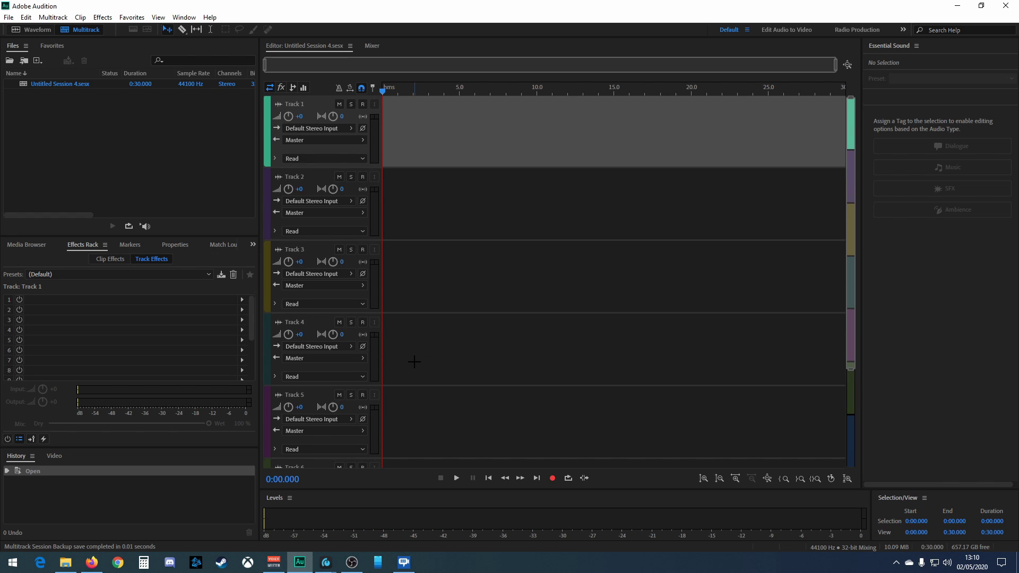
- Look over the session's tracks and examine the output routing options of Track 3
scroll(352, 175, "down", 5)
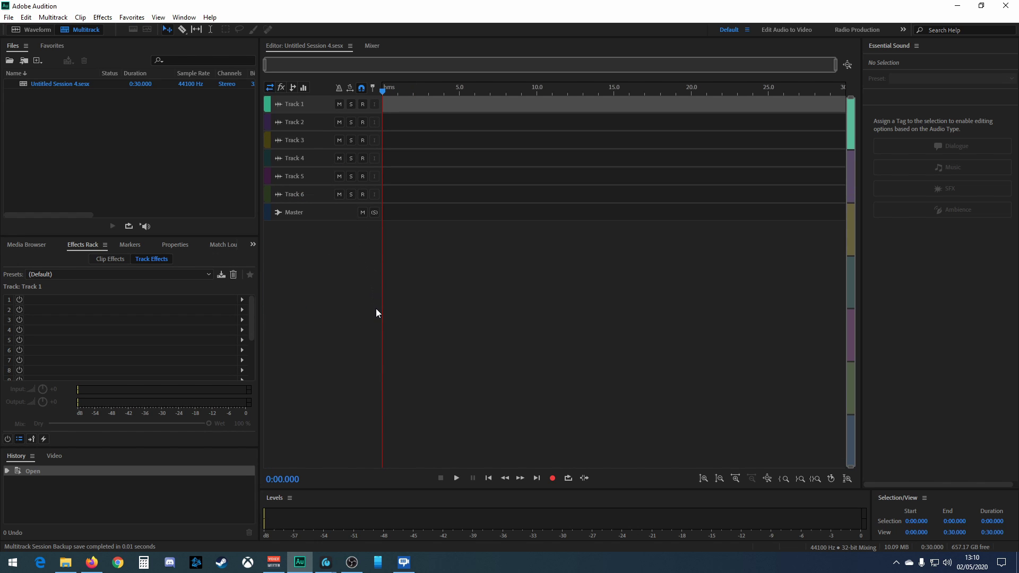
scroll(376, 308, "up", 5)
scroll(375, 310, "down", 4)
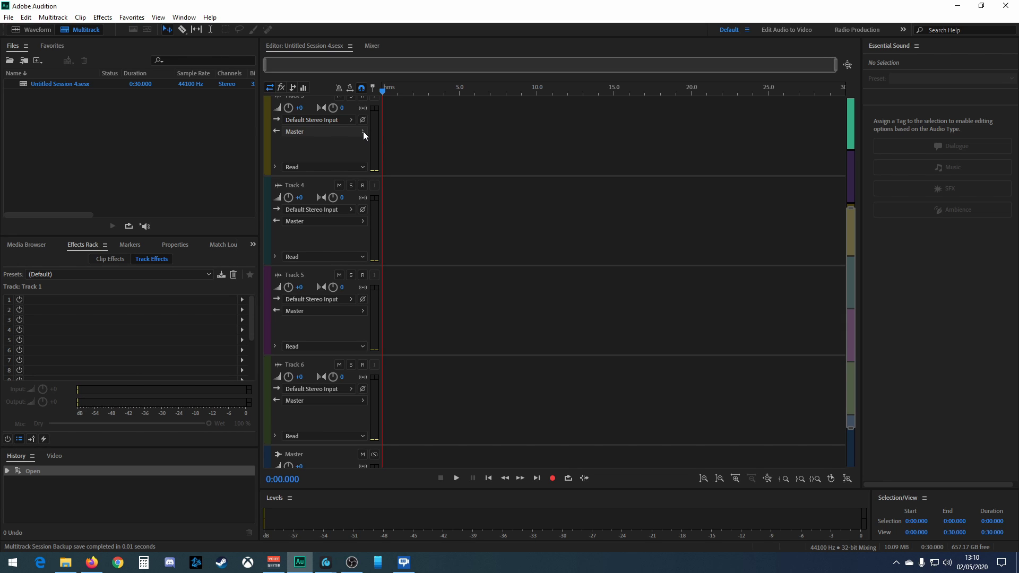
left_click(364, 133)
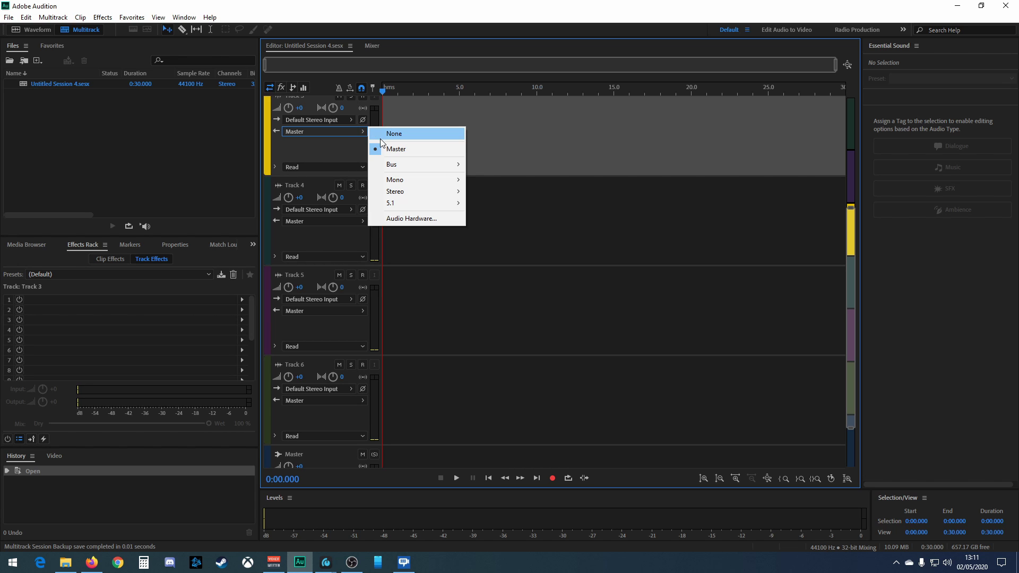
left_click(348, 244)
- Set the audio hardware device class to MME, accept the device change, review the default input choices and apply the preferences
left_click(364, 221)
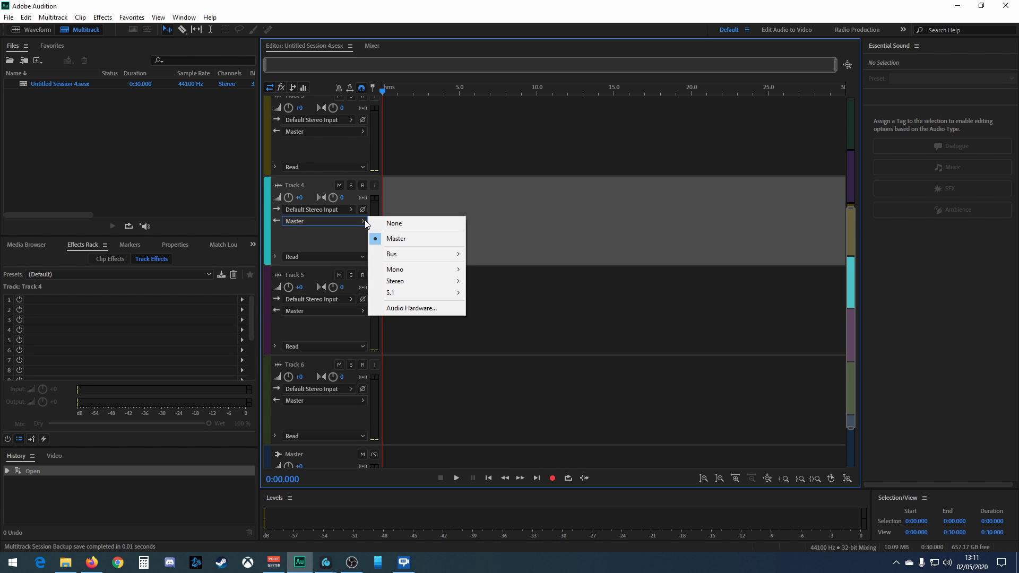
left_click(412, 308)
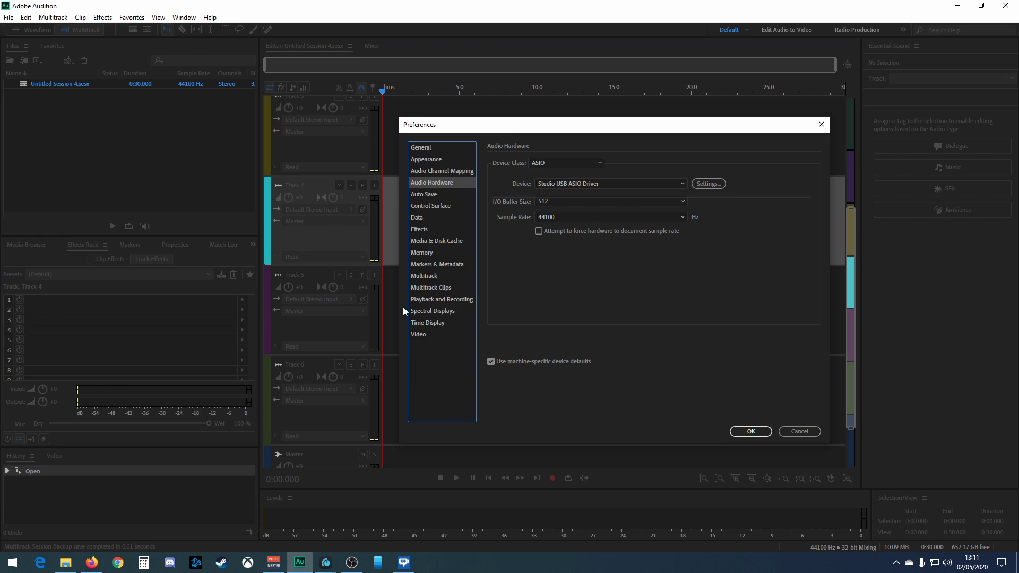
left_click(593, 163)
left_click(583, 188)
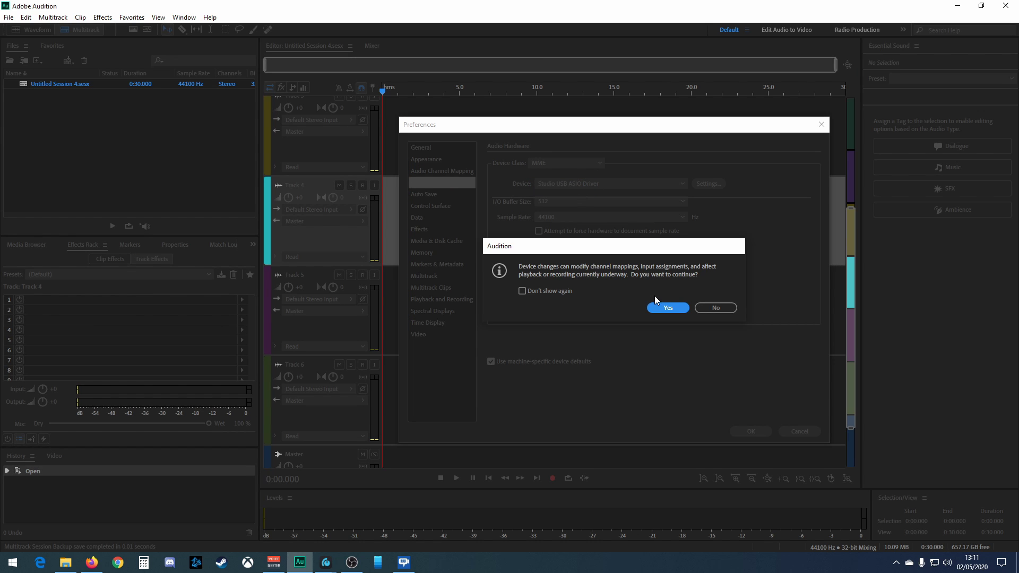
left_click(664, 308)
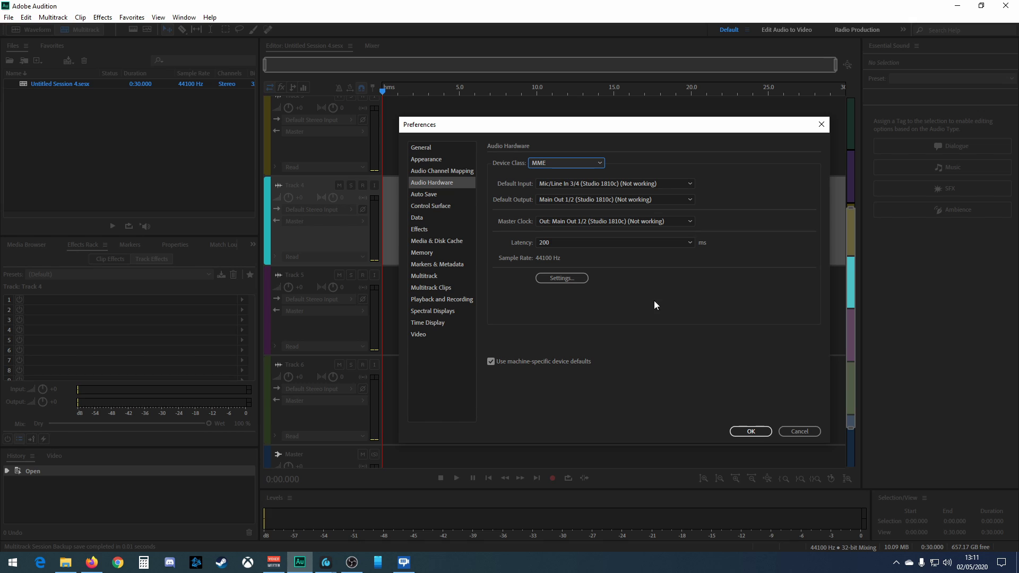
left_click(687, 183)
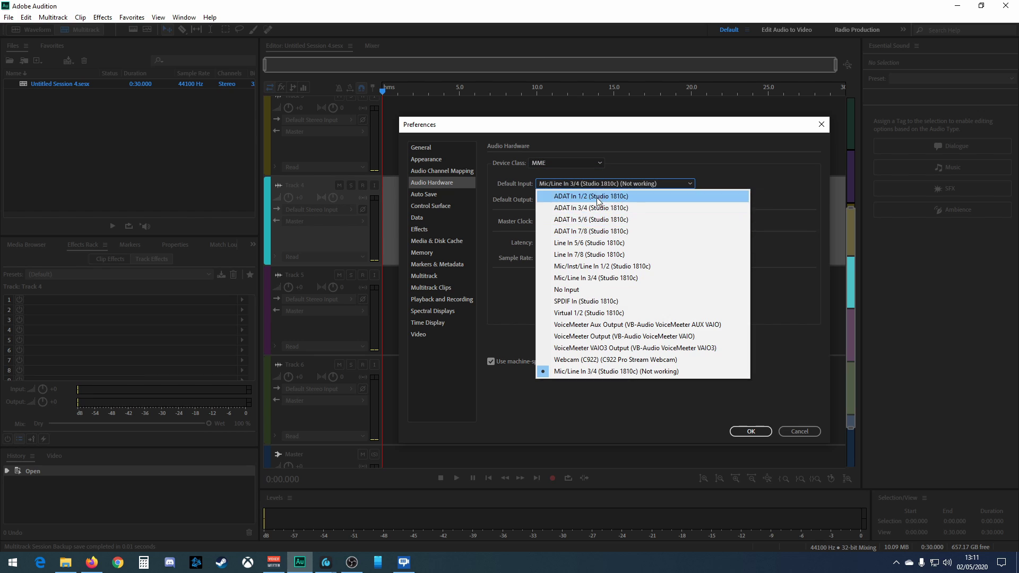
left_click(692, 185)
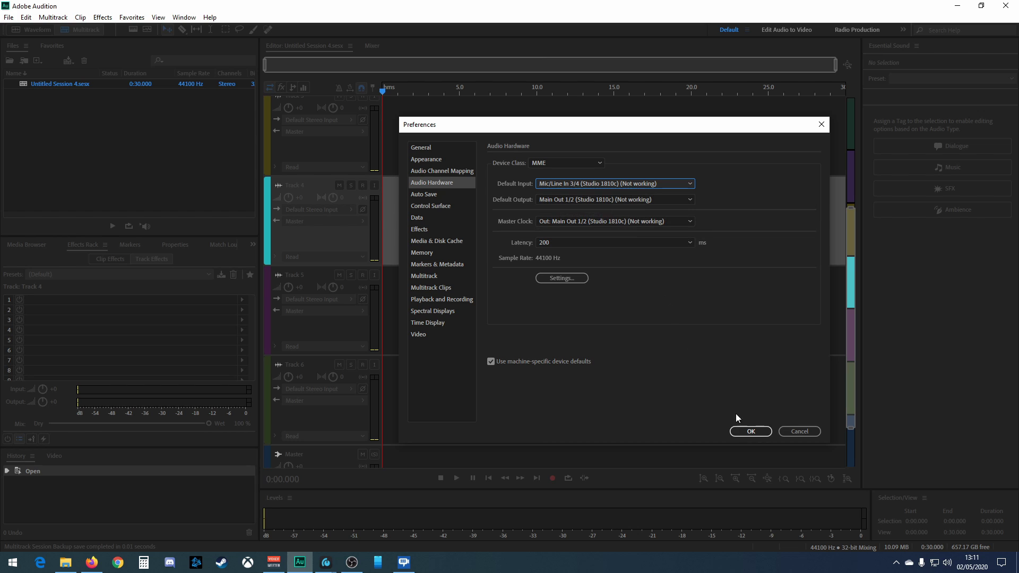
left_click(750, 430)
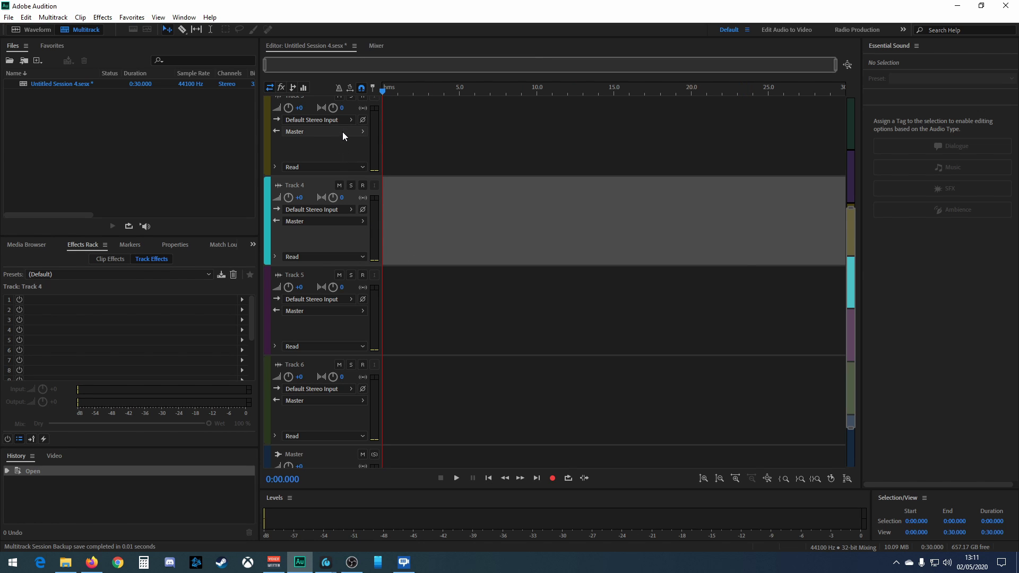
- Examine the input and output routing options of Track 3 under the MME device class
left_click(351, 118)
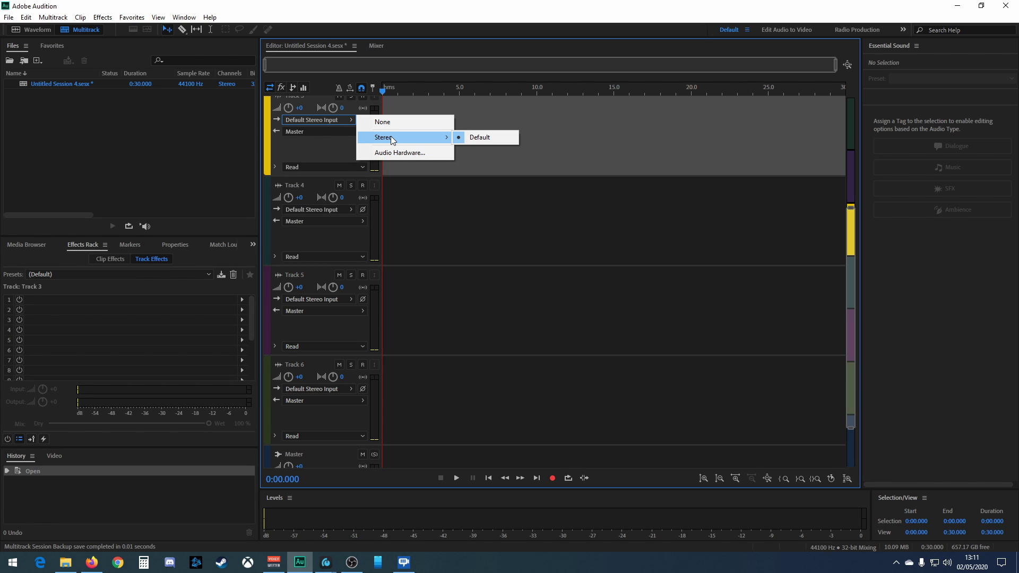
left_click(323, 130)
left_click(351, 119)
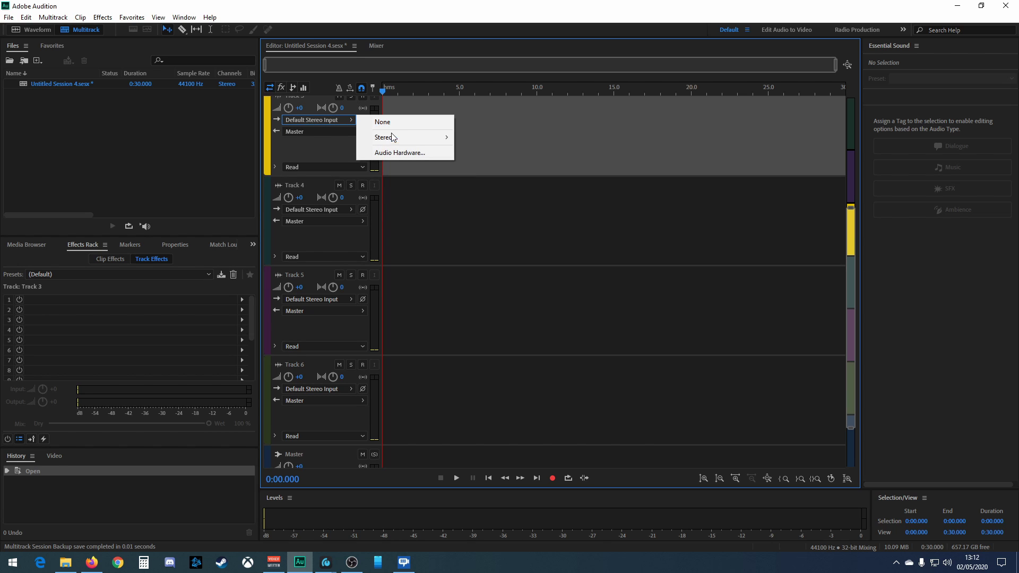
mouse_move(392, 137)
left_click(345, 132)
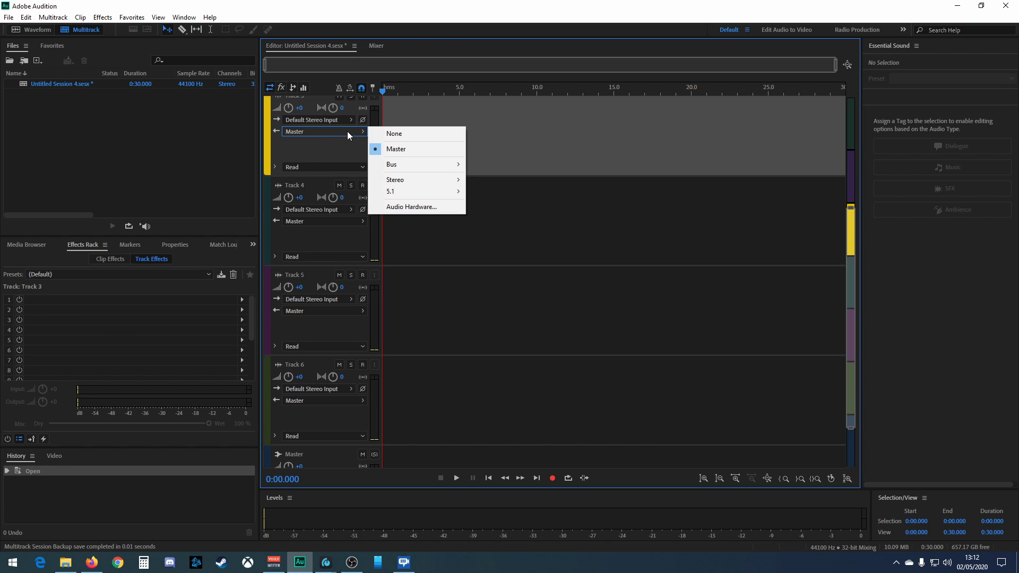
mouse_move(405, 180)
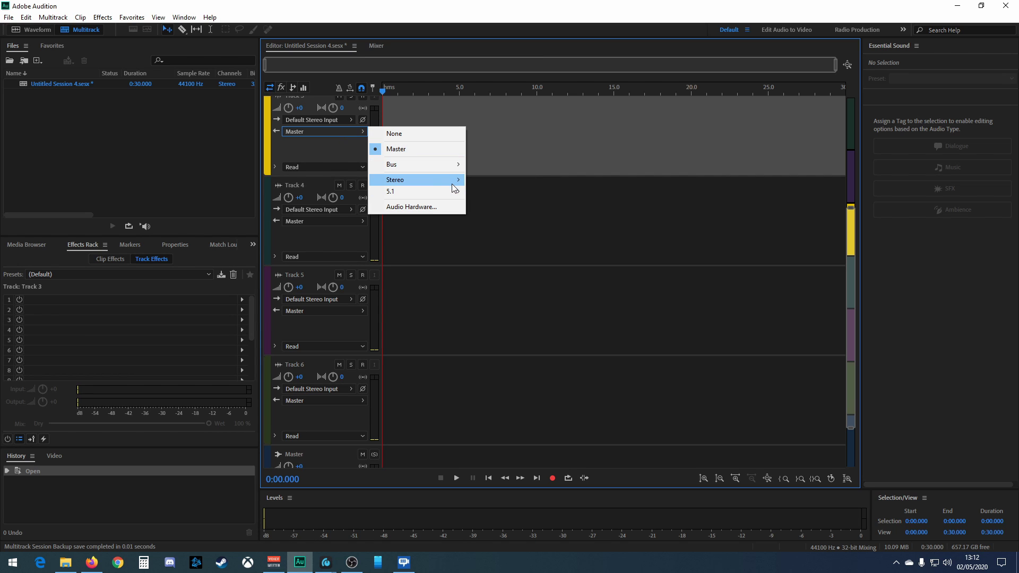
left_click(331, 151)
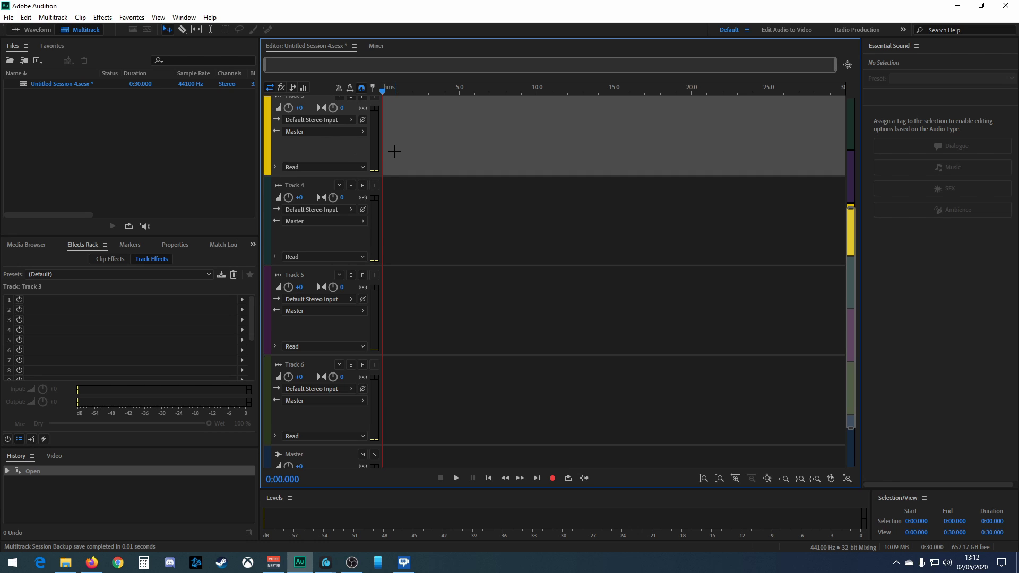
- Set the audio hardware device class to ASIO, accept the device change and apply the preferences
left_click(363, 130)
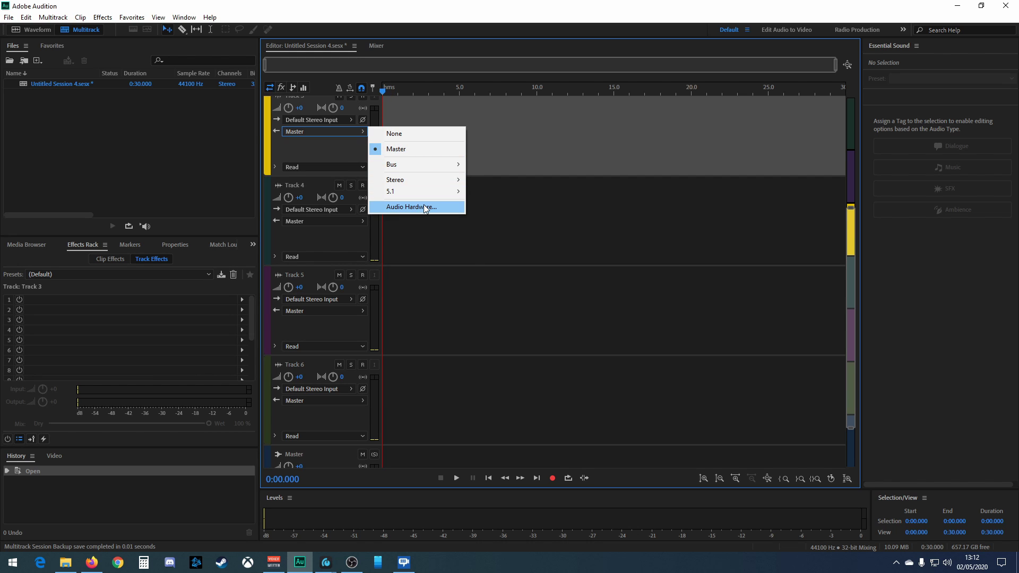
left_click(405, 208)
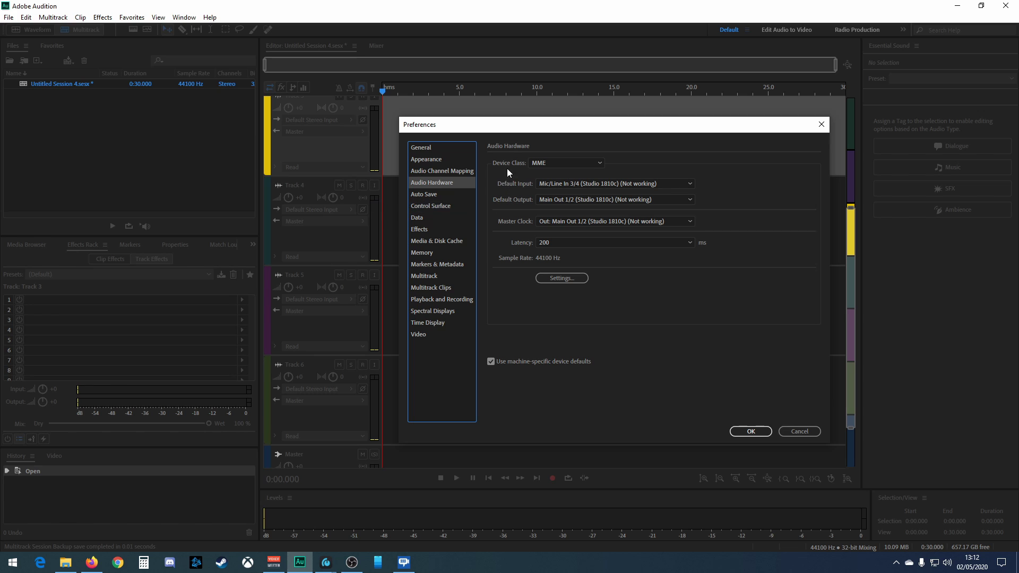
left_click(575, 164)
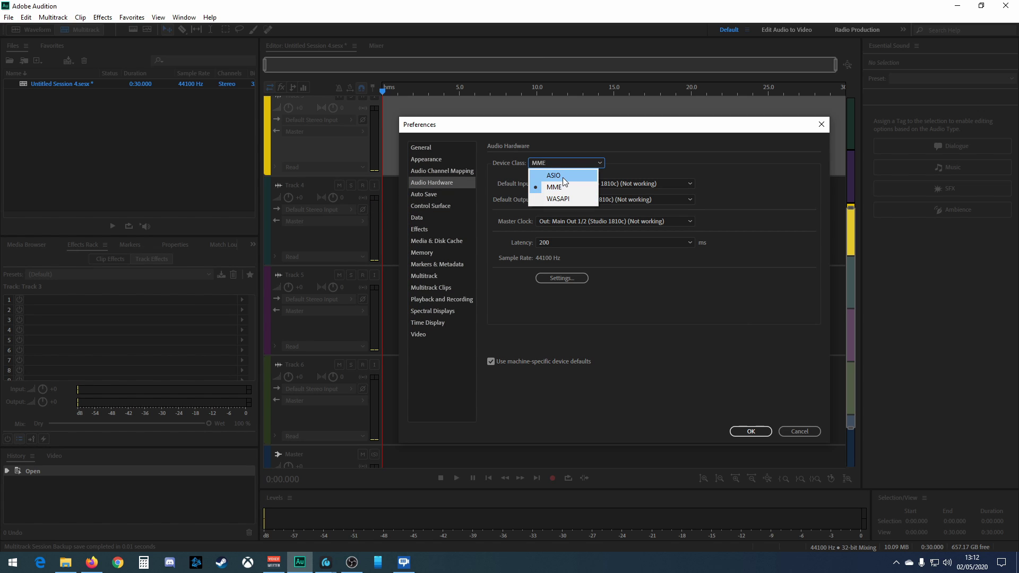
left_click(562, 177)
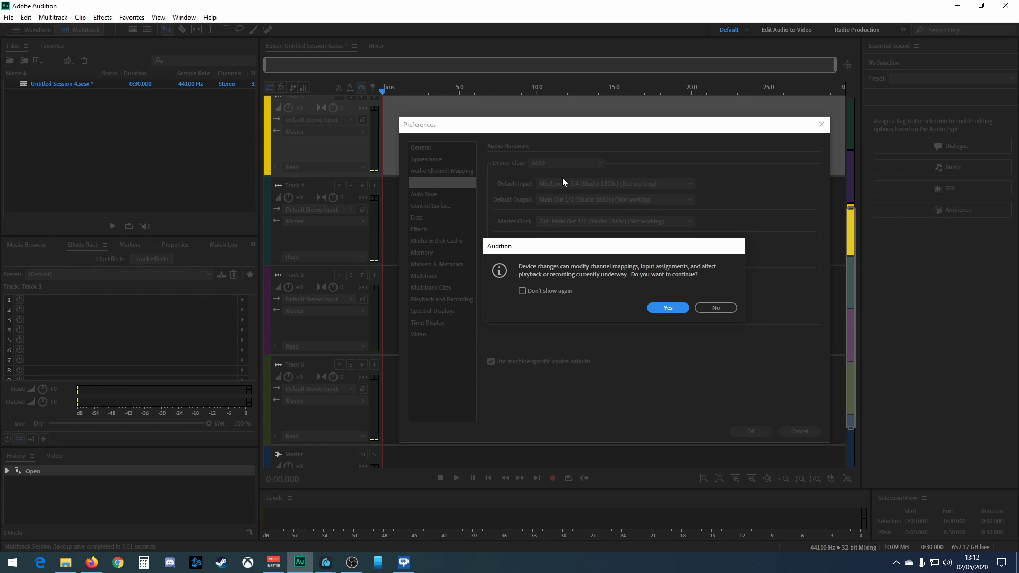
left_click(669, 309)
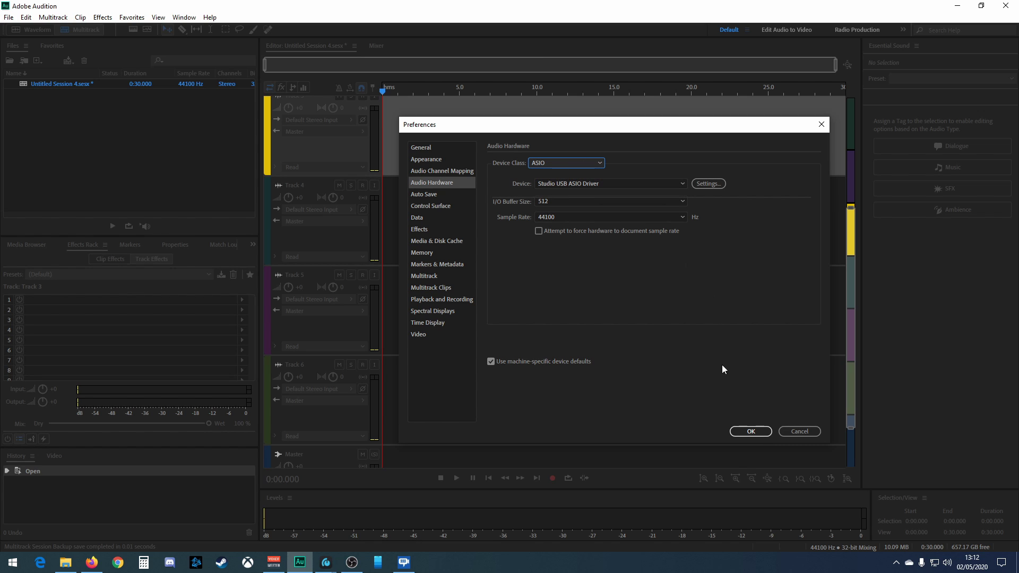
left_click(755, 434)
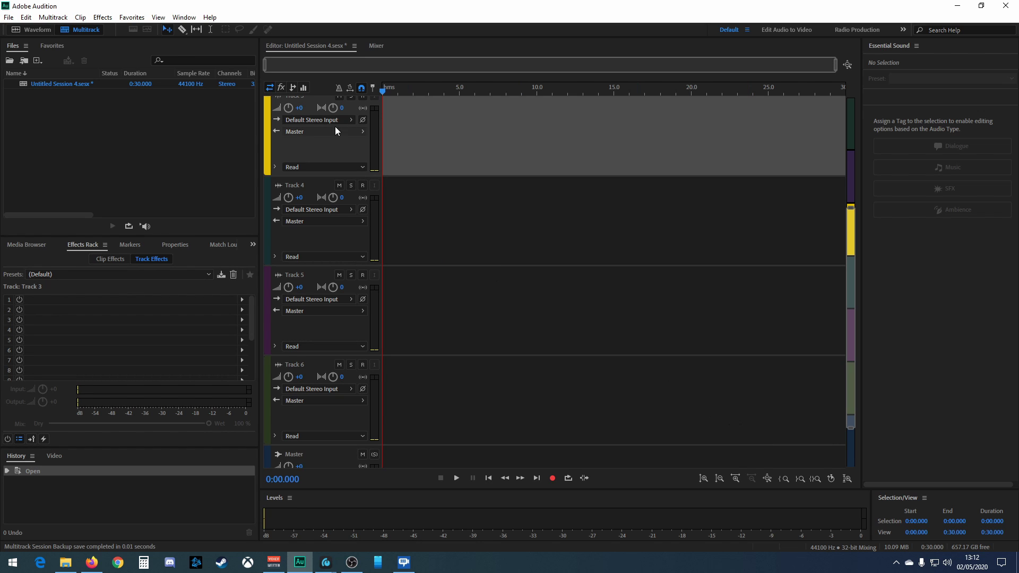
- Examine Track 3's mono and stereo input channels and its stereo output channels under the Studio USB ASIO Driver
left_click(349, 120)
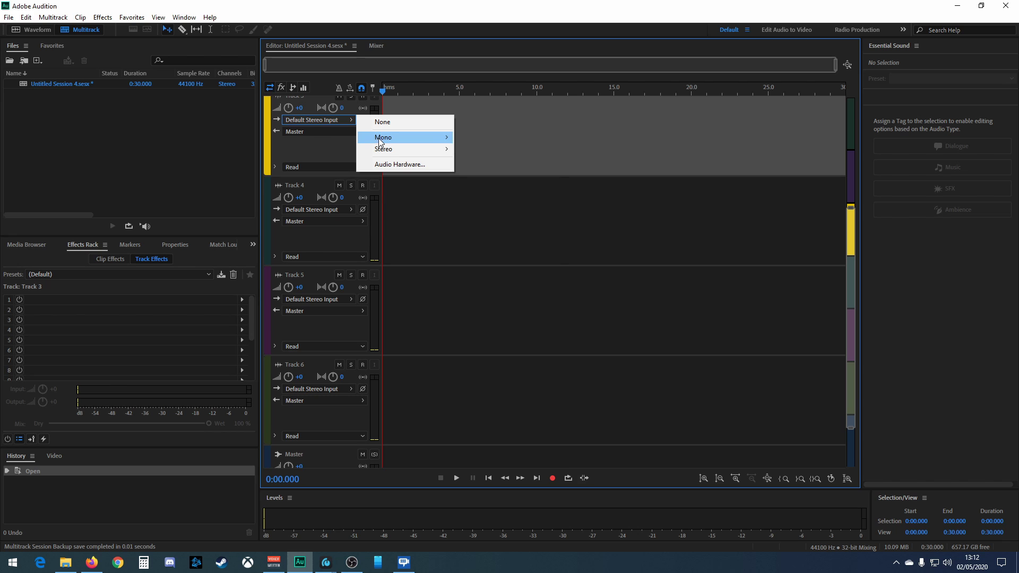
mouse_move(388, 153)
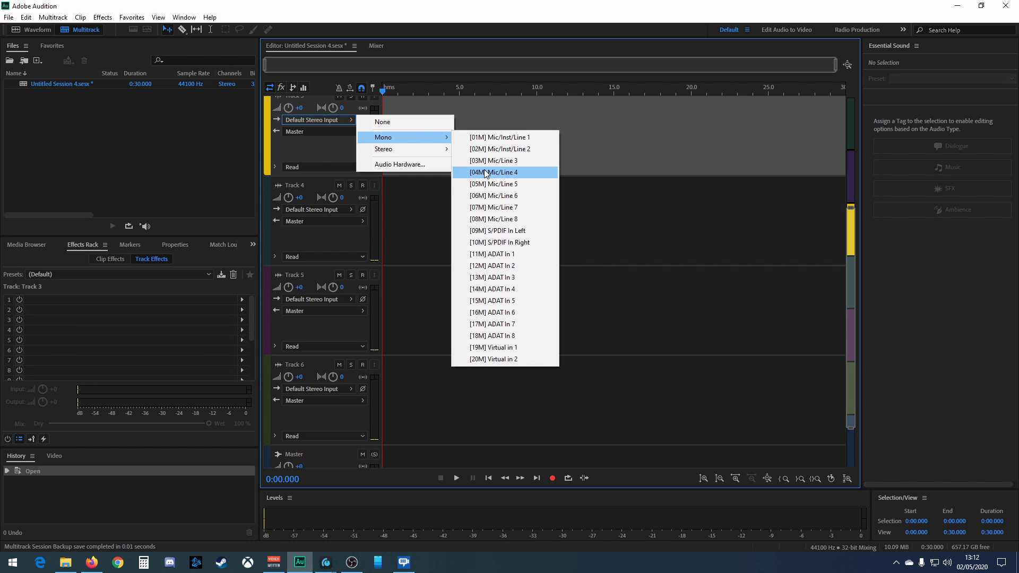
mouse_move(419, 150)
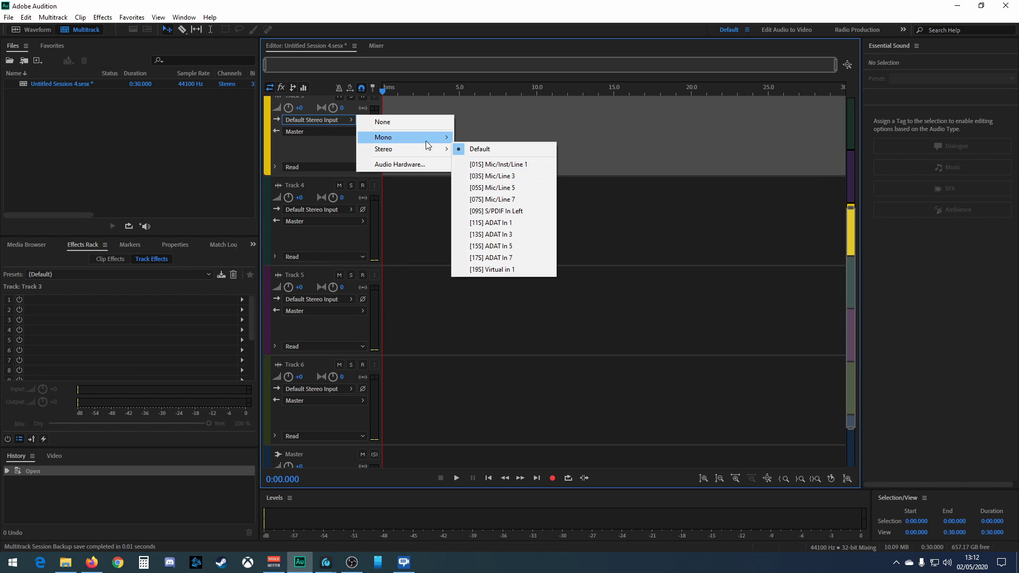
left_click(349, 131)
mouse_move(419, 182)
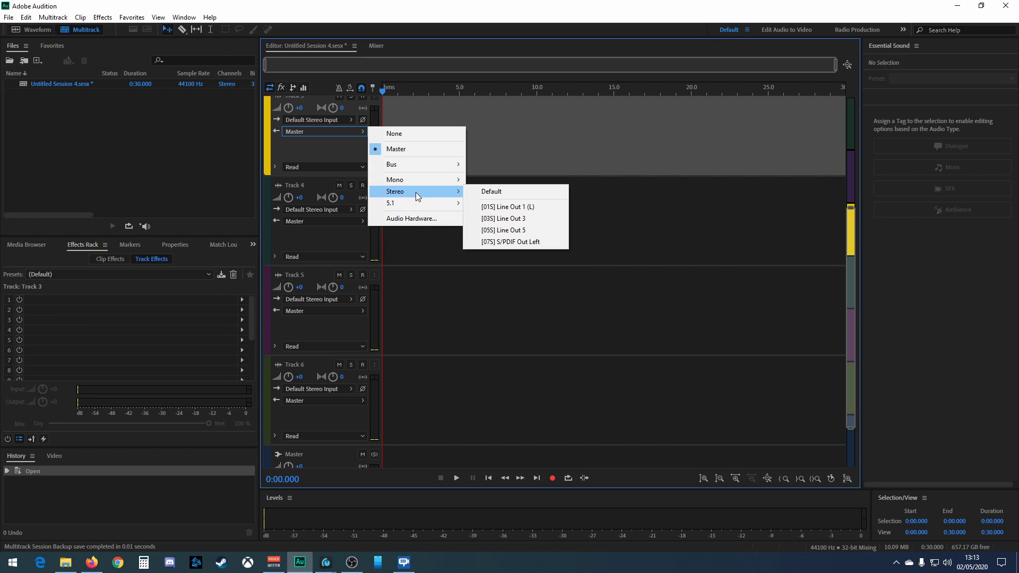
left_click(326, 141)
- Change the ASIO device to the Voicemeeter Potato Insert driver, accept the device change and apply the preferences
left_click(348, 119)
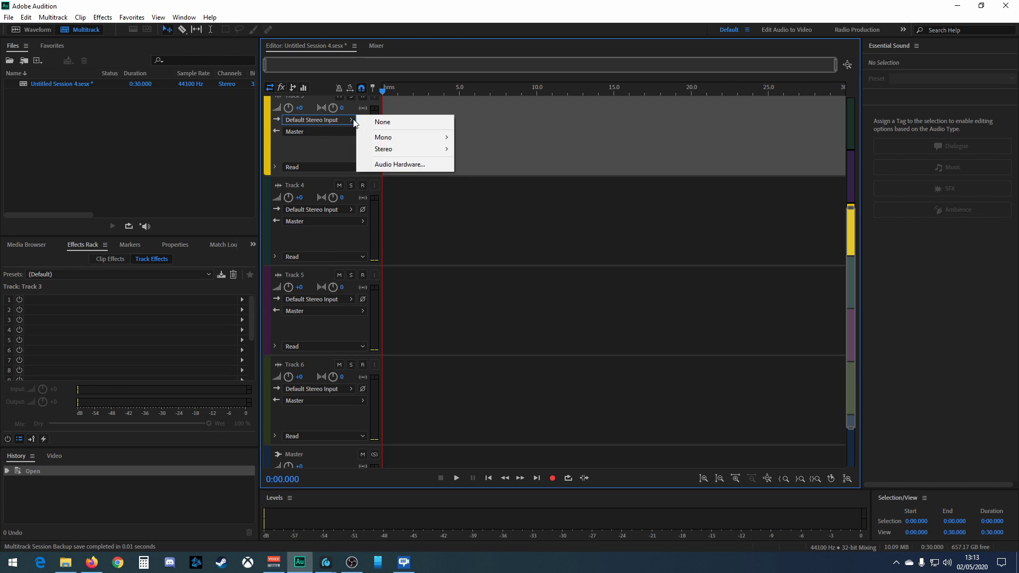
left_click(388, 165)
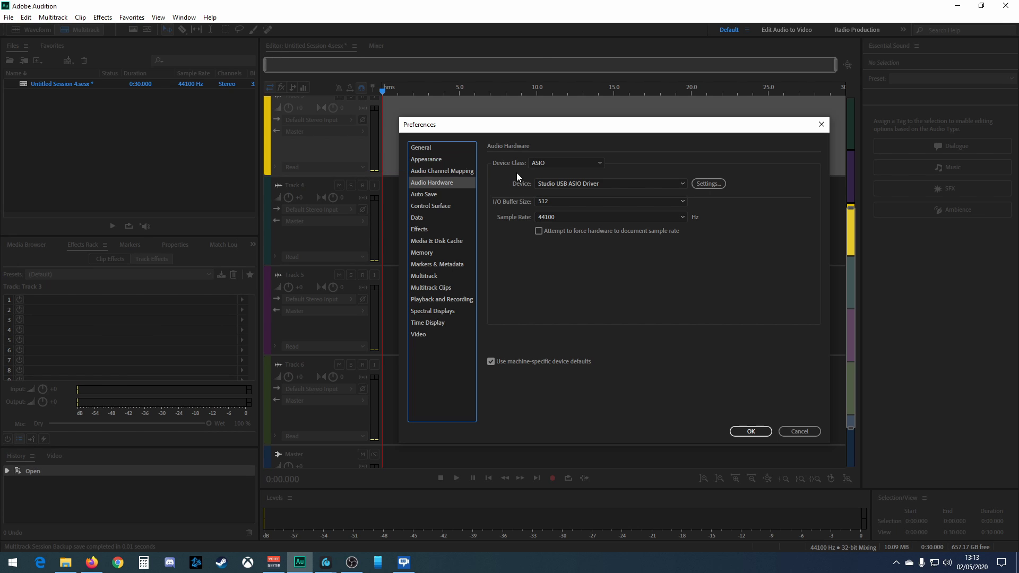
left_click(565, 162)
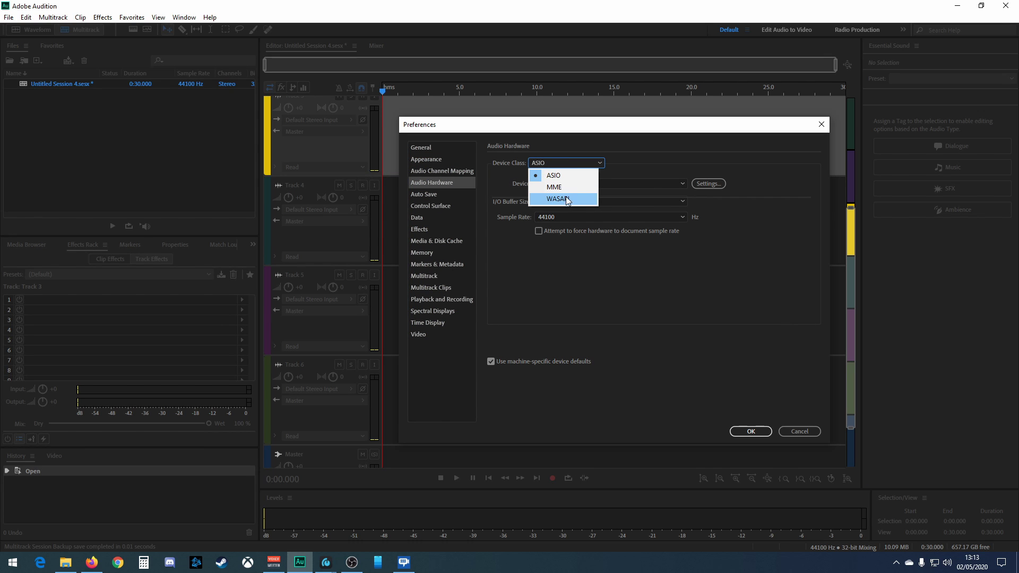
left_click(567, 174)
left_click(571, 183)
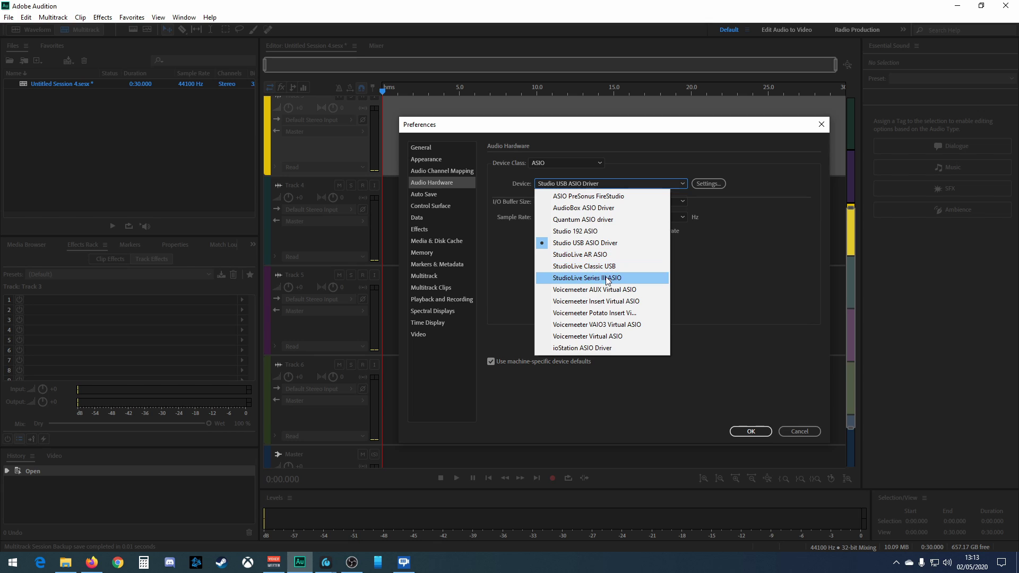
left_click(605, 316)
left_click(658, 308)
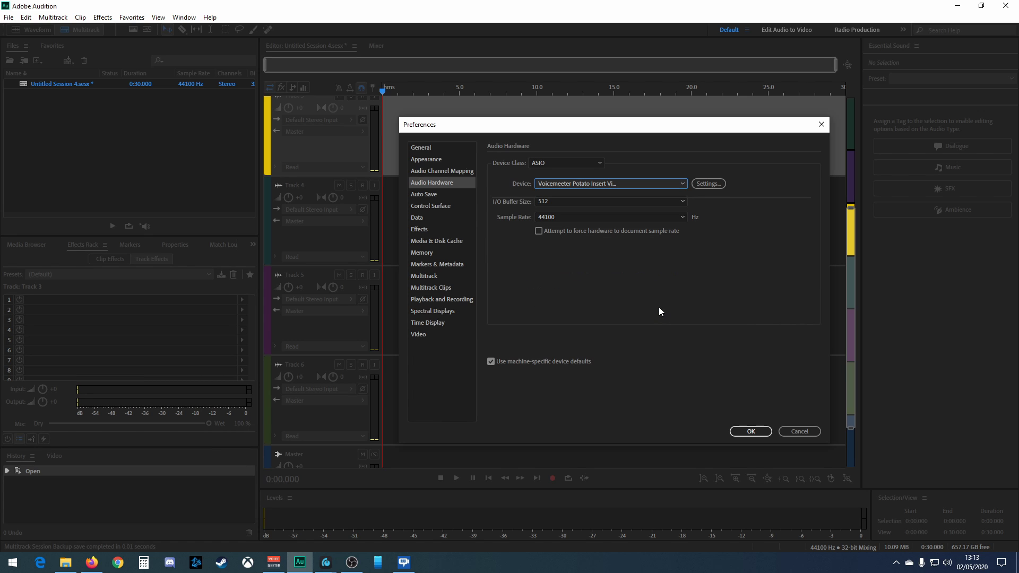
left_click(750, 431)
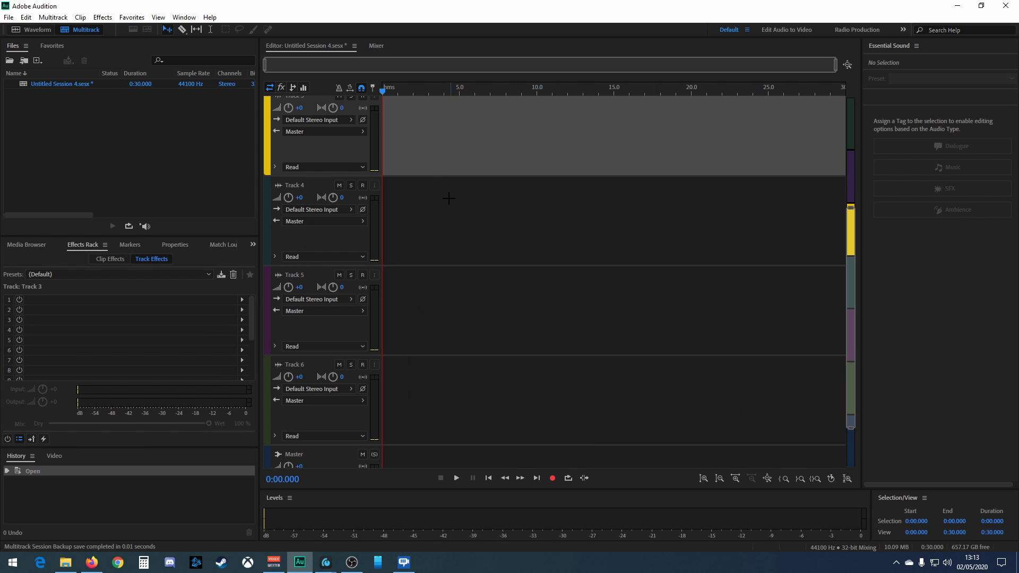
- Compare Track 3's mono input channels with the Patch Insert channels in Voicemeeter Potato's system settings
left_click(351, 121)
mouse_move(394, 139)
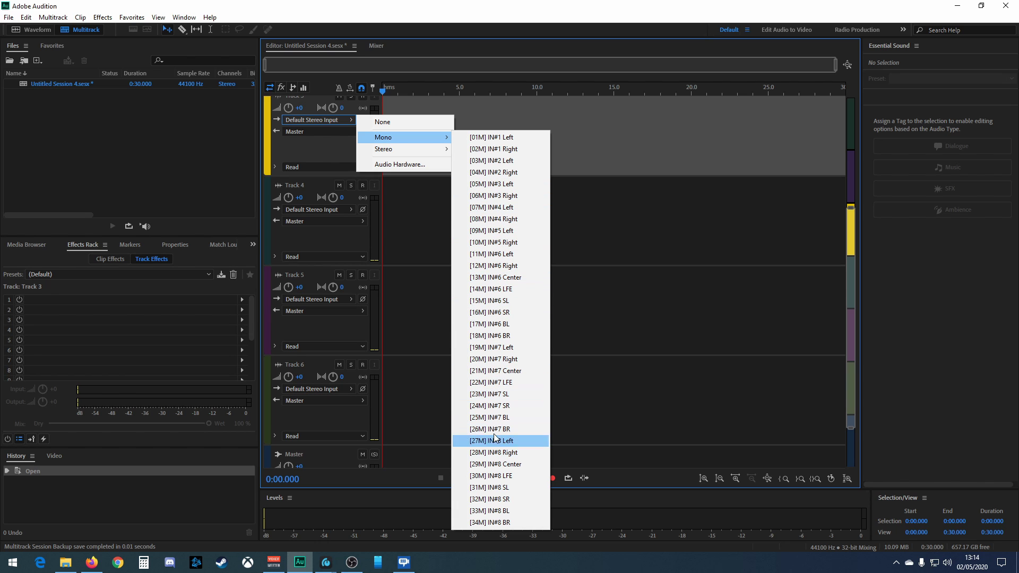
left_click(273, 563)
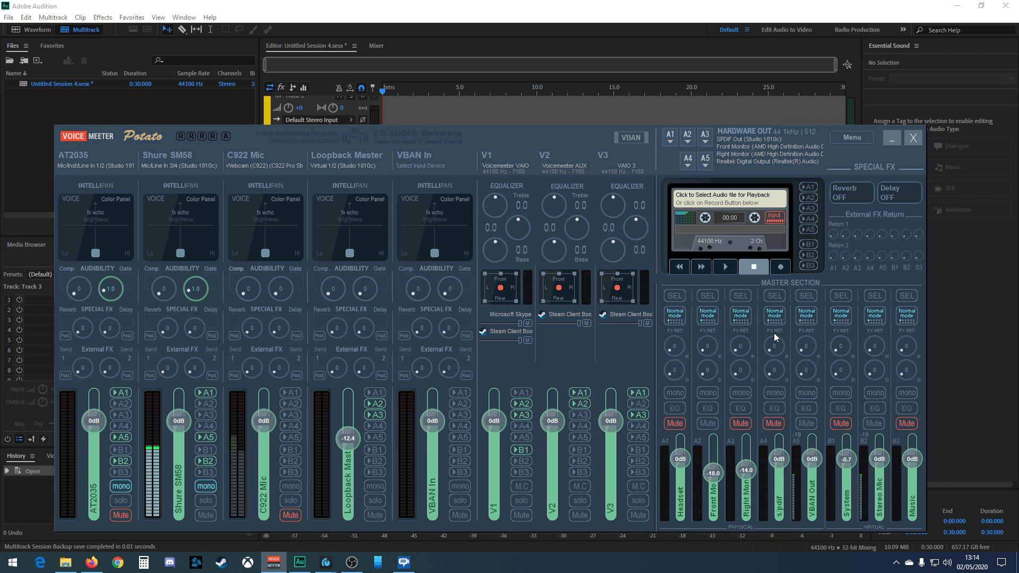
left_click(854, 138)
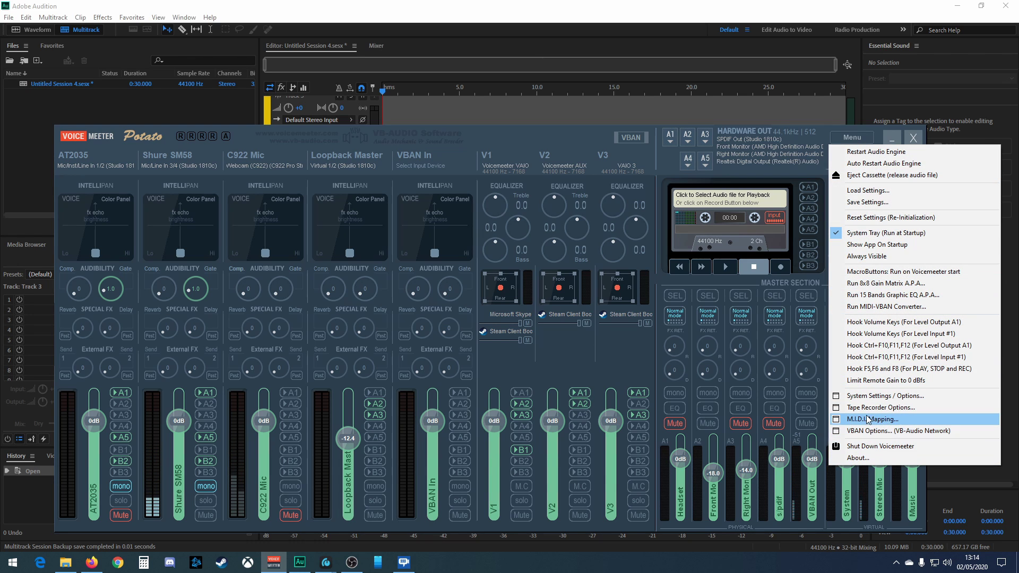
left_click(873, 396)
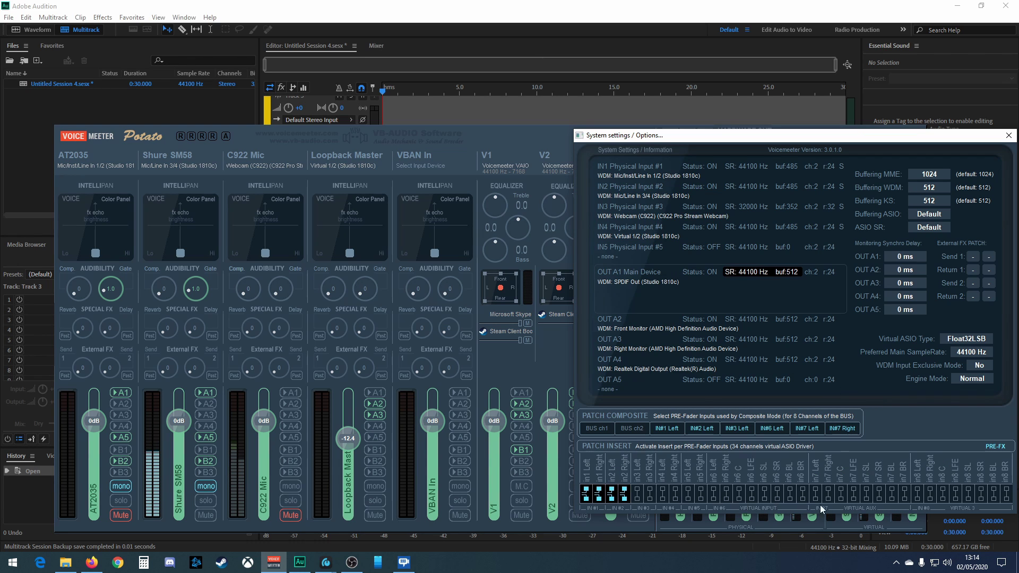
left_click(299, 562)
left_click(350, 119)
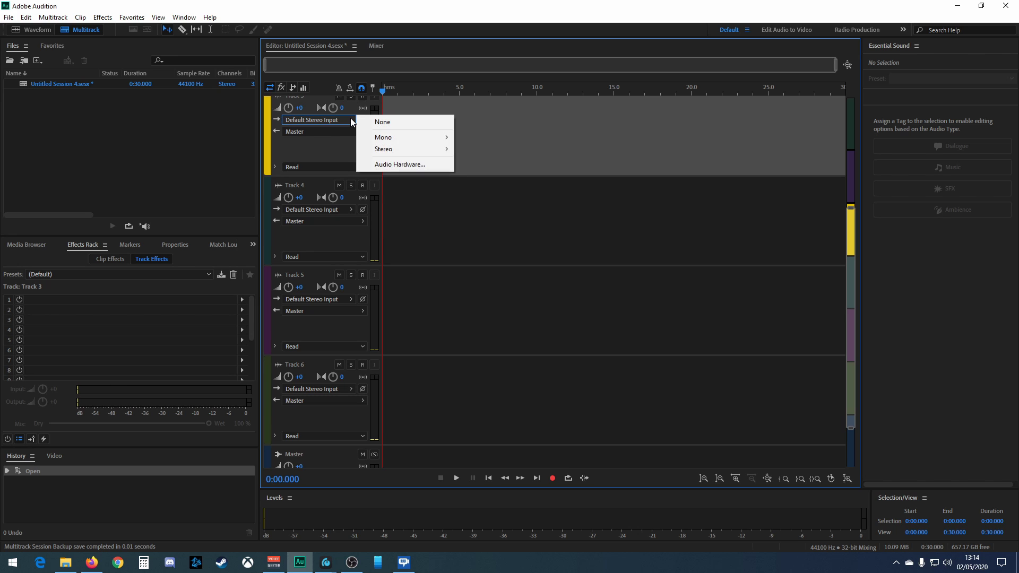
mouse_move(375, 138)
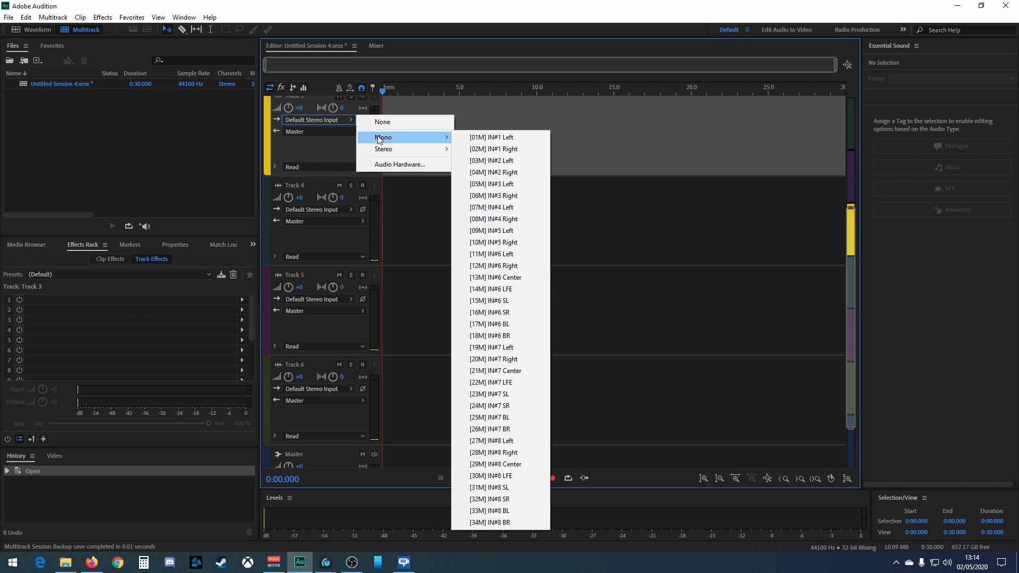
- Switch to Voicemeeter Potato and turn off mono on the Shure SM58 input strip
key("alt+Tab")
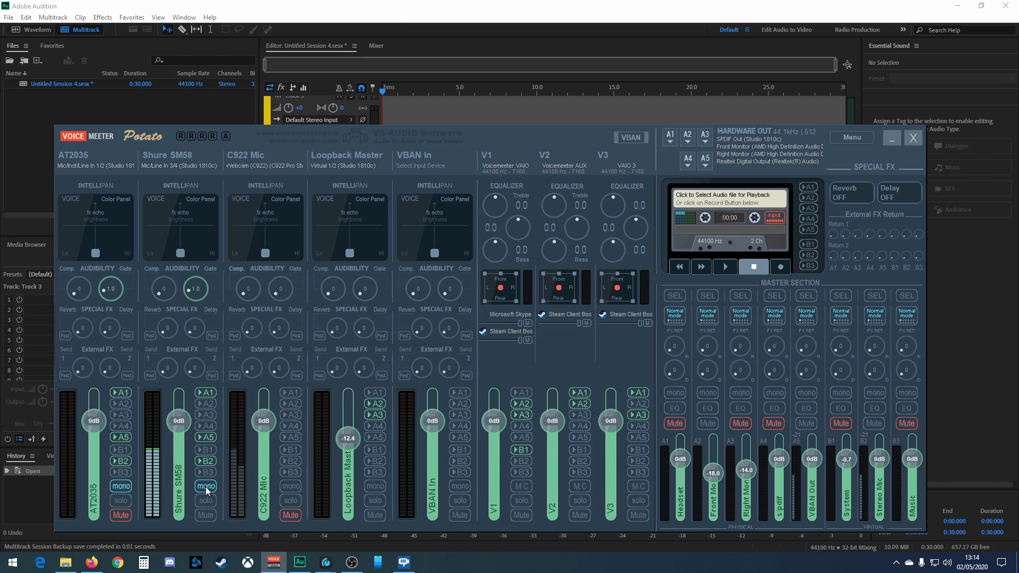
left_click(207, 485)
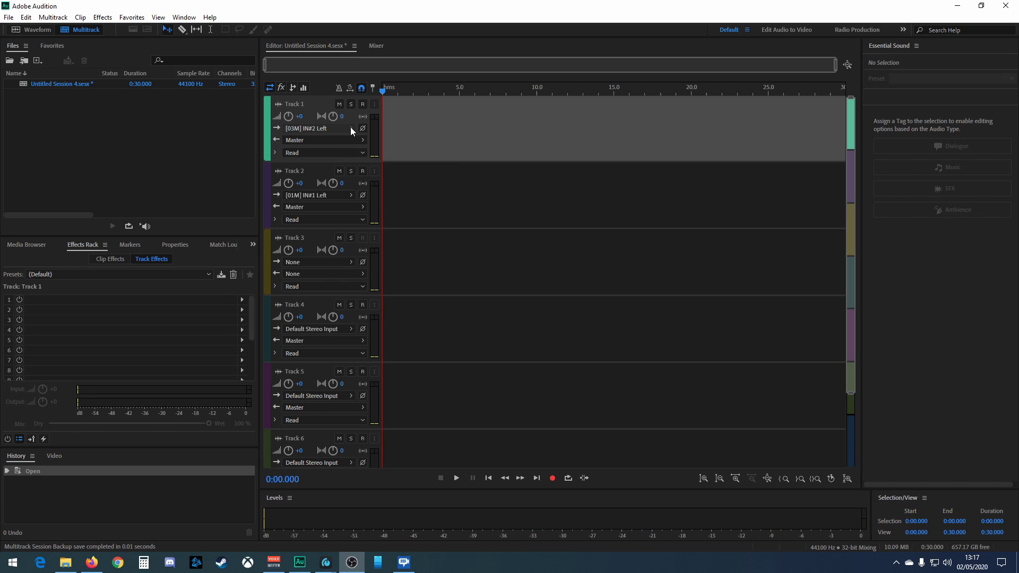
- Assign the mono channel [03M] IN#2 Left as the input of Track 1
left_click(350, 128)
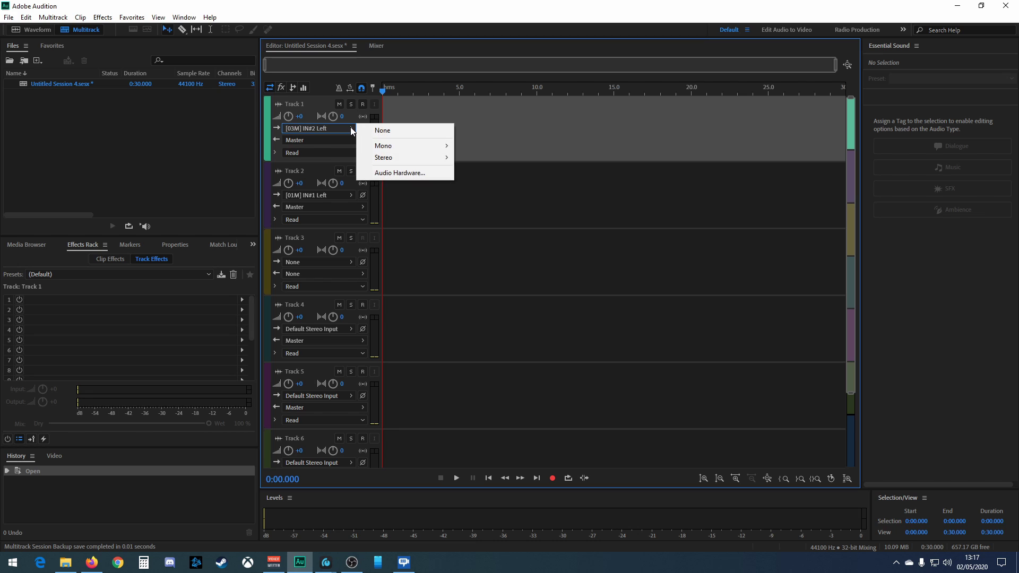
mouse_move(385, 149)
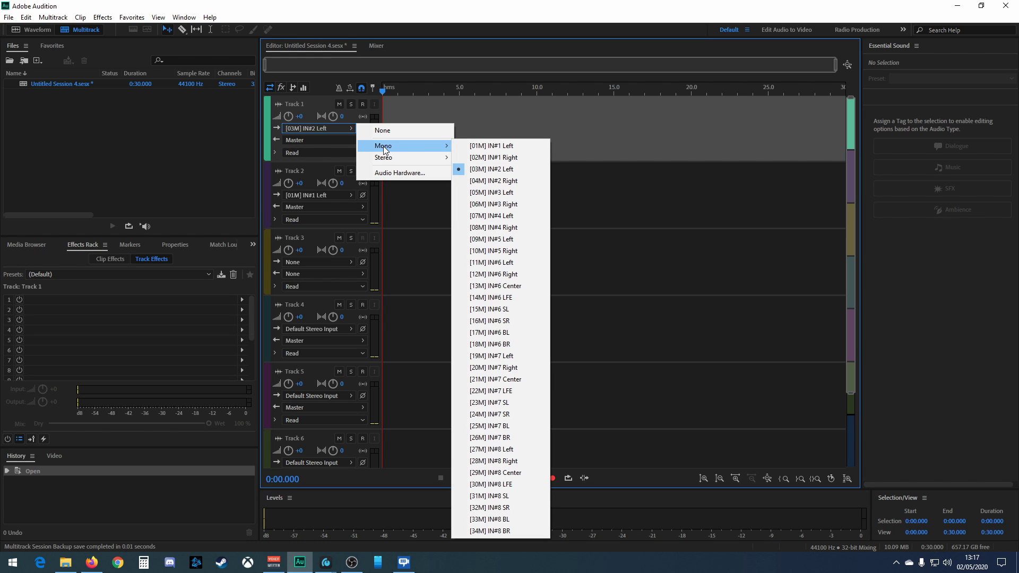
left_click(492, 170)
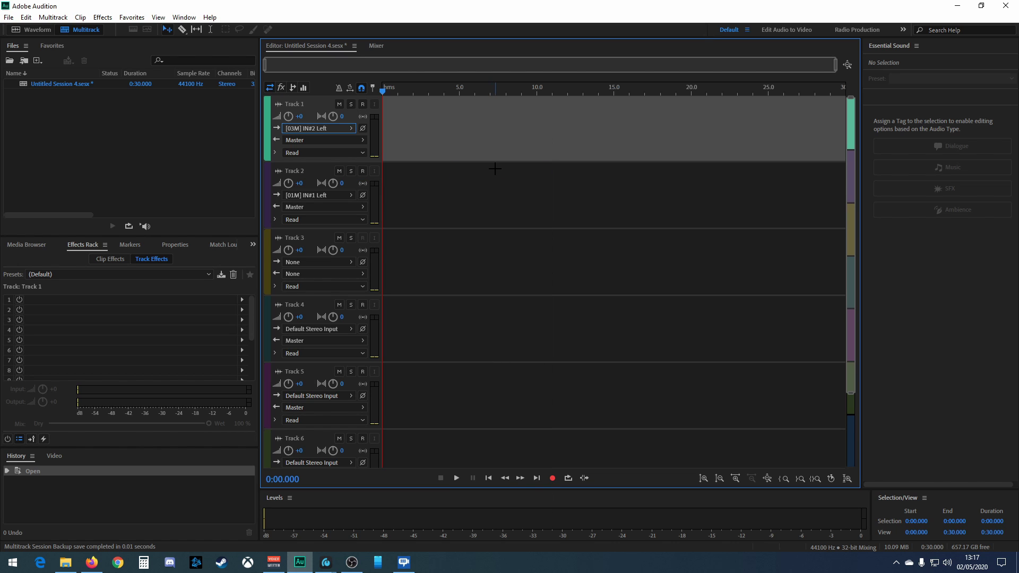
- Examine the mono output channels available for Track 1, leaving its output on Master
left_click(362, 139)
mouse_move(419, 188)
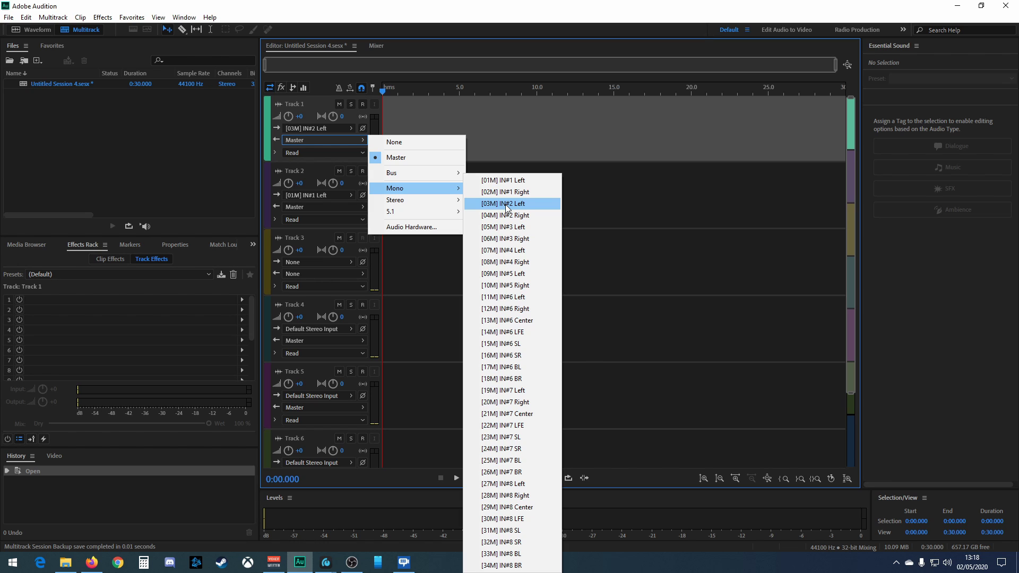
left_click(635, 207)
- Check the Shure SM58 strip in Voicemeeter Potato and arm Track 1 for recording in Adobe Audition
left_click(273, 561)
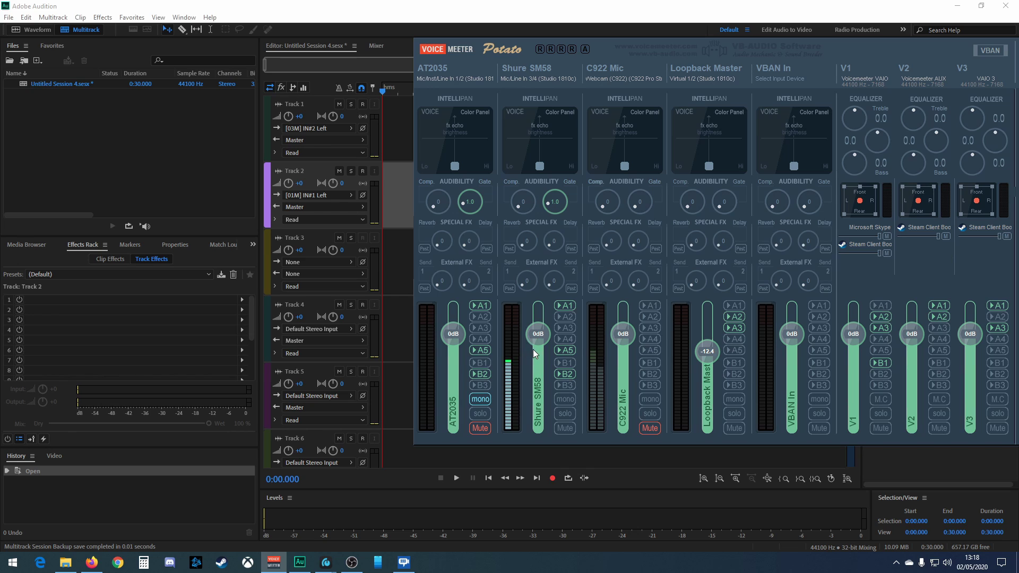
left_click(362, 104)
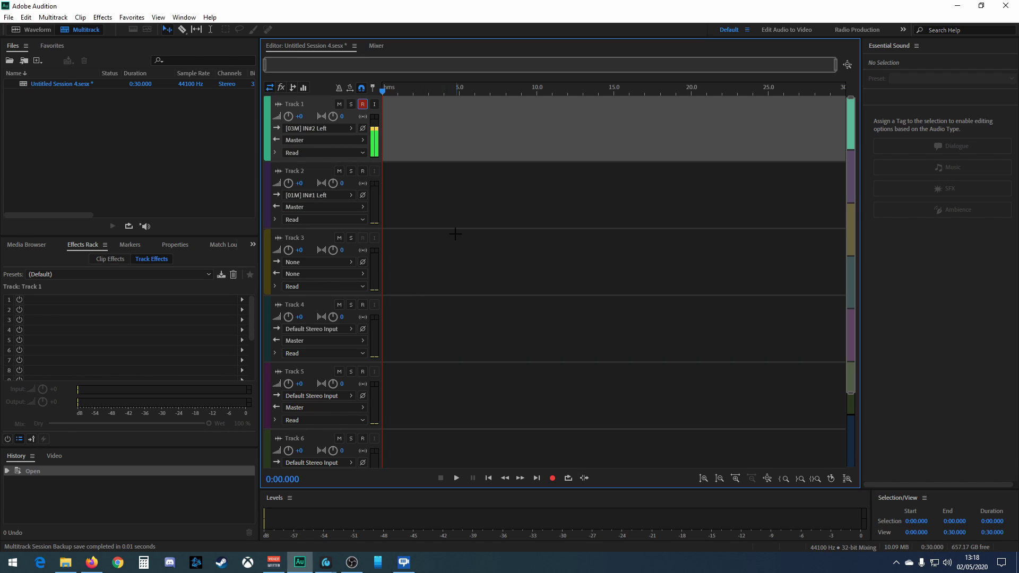
- Check the Shure SM58 strip in Voicemeeter Potato and route Track 1's output to the mono channel [03M] IN#2 Left in Adobe Audition
left_click(275, 562)
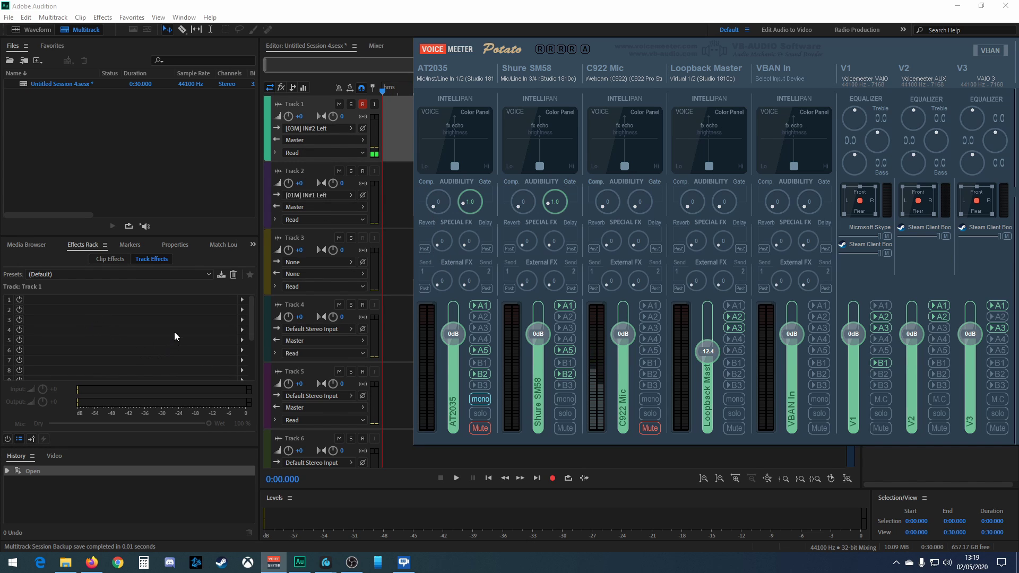
left_click(362, 139)
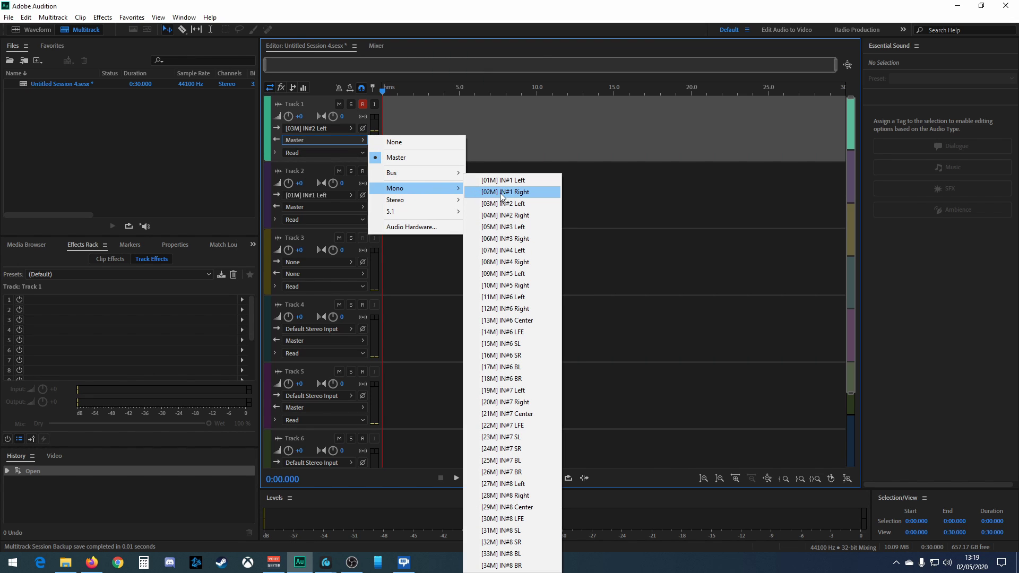
left_click(511, 203)
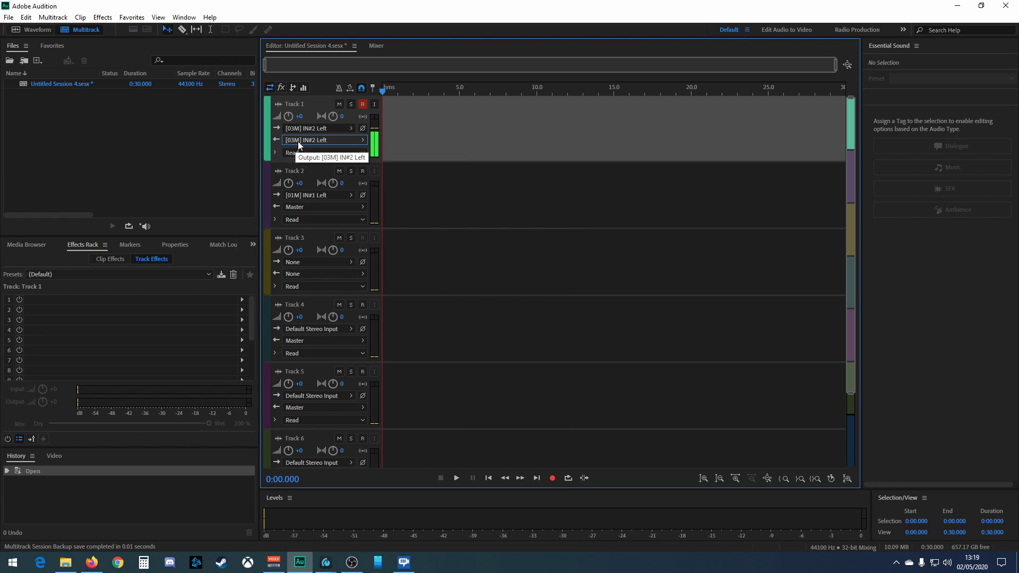
- Enable input monitoring on Track 1 in Adobe Audition and check the Shure SM58 strip's signal in Voicemeeter Potato
left_click(274, 562)
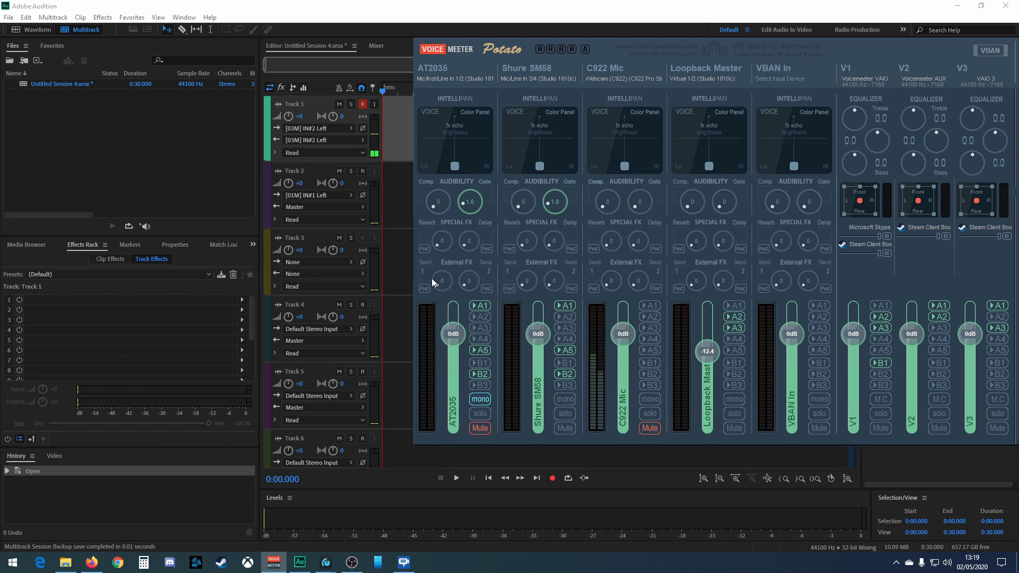
left_click(374, 105)
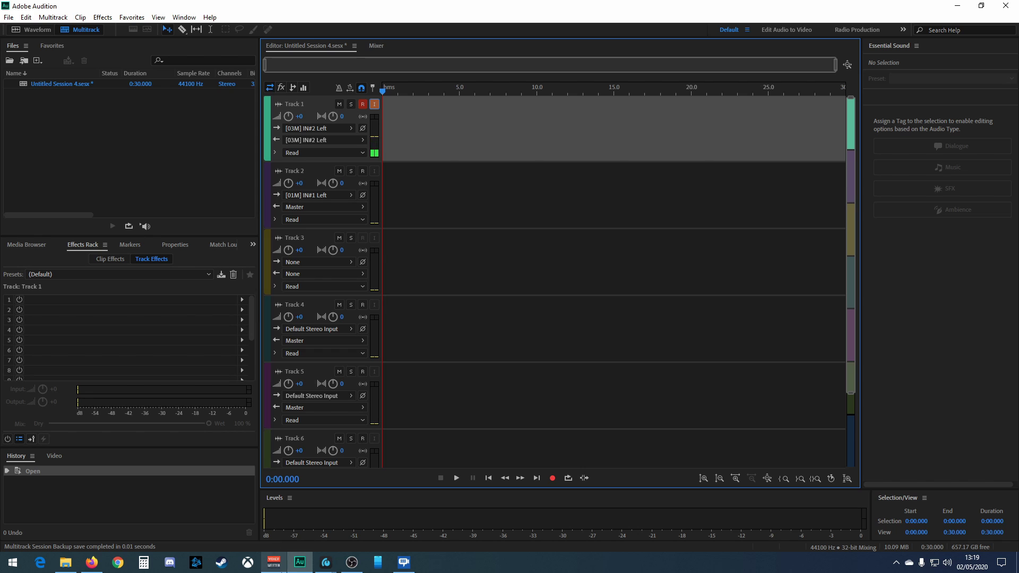
left_click(277, 564)
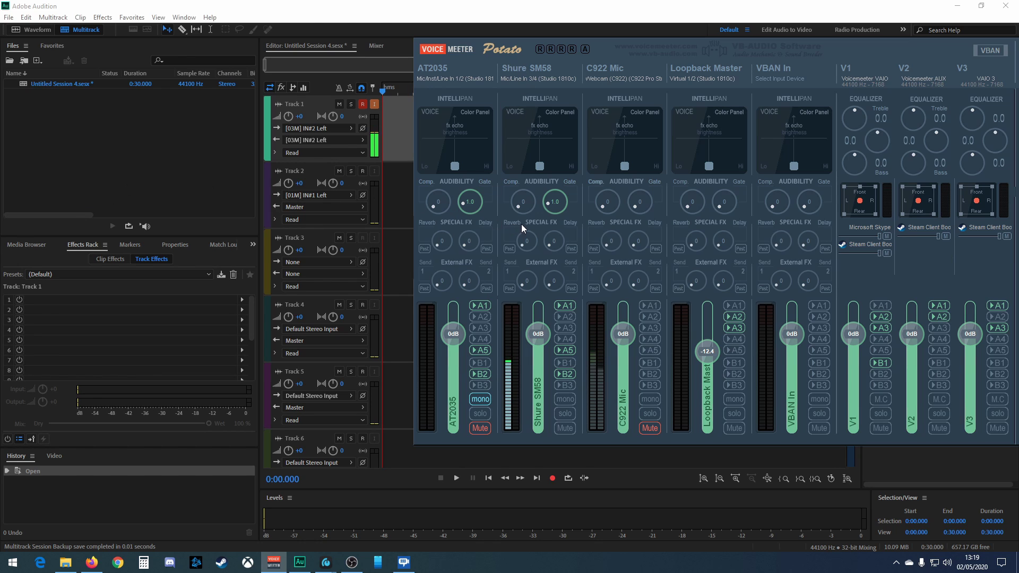
- Route Track 1's output to the stereo channel [03S] IN#2 Left and check the Shure SM58 strip in Voicemeeter Potato
left_click(362, 140)
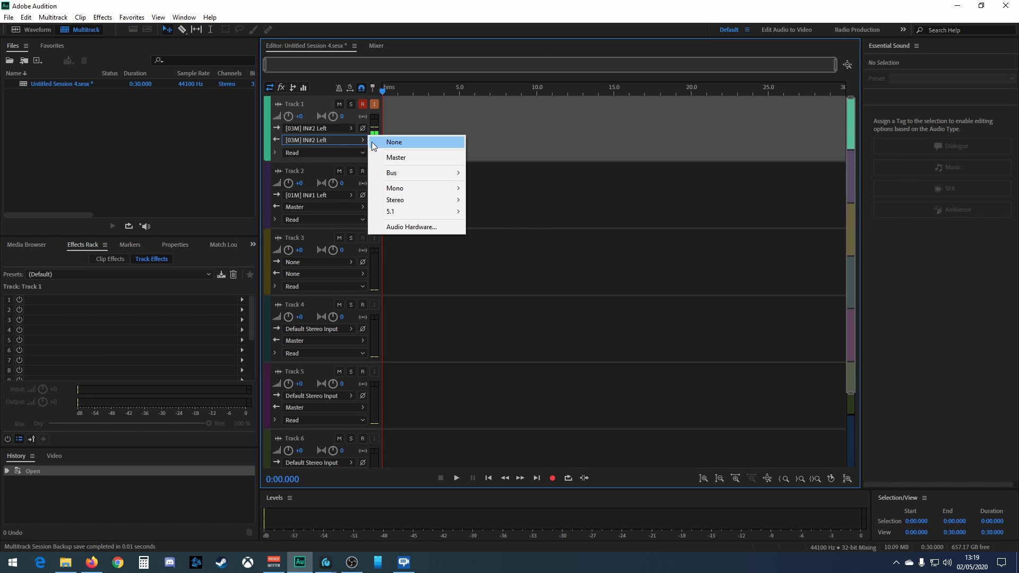
mouse_move(413, 188)
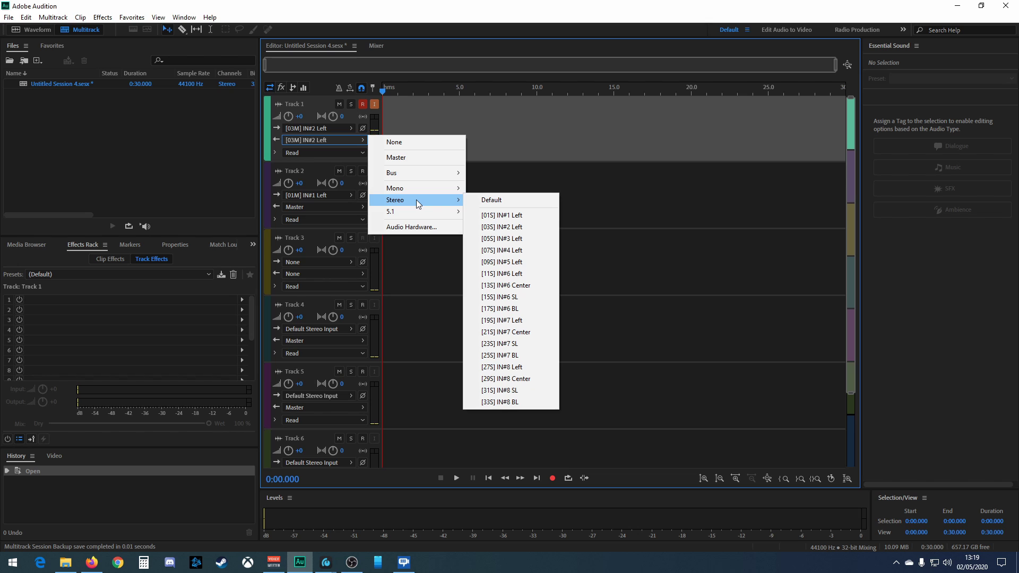
left_click(494, 228)
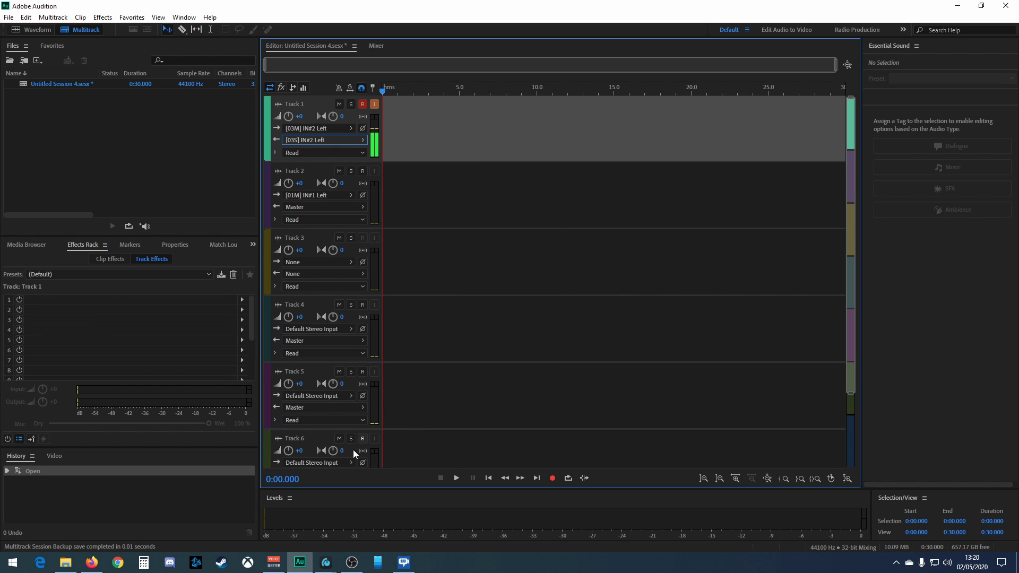
left_click(273, 562)
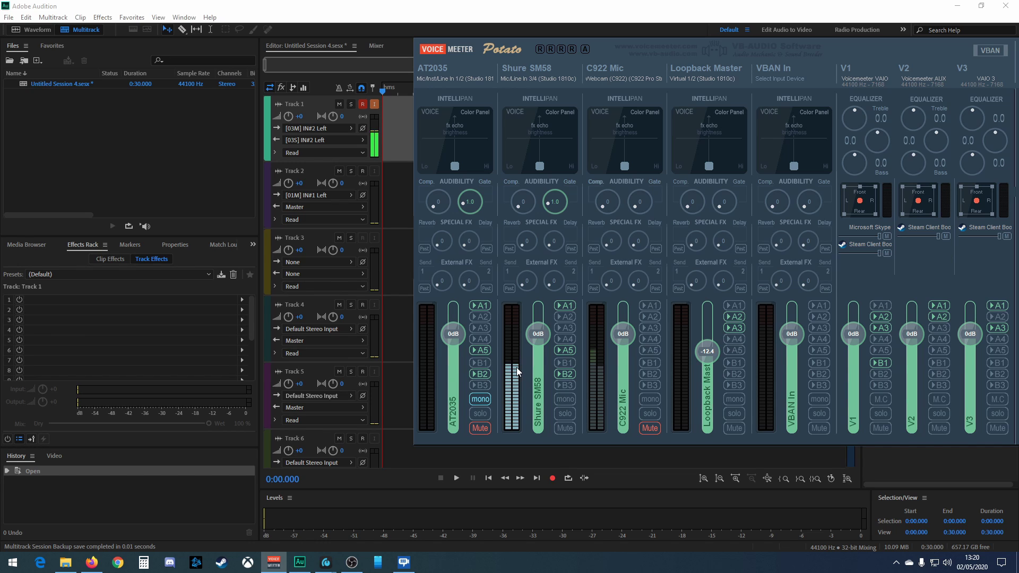
- Return to Adobe Audition and set Track 1's output back to the mono channel [03M] IN#2 Left
left_click(362, 141)
mouse_move(403, 188)
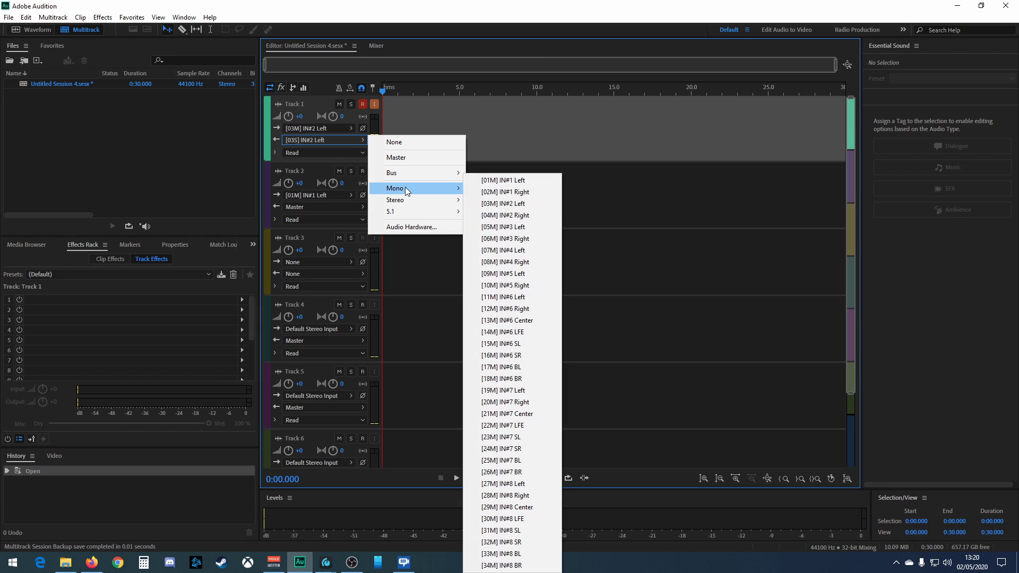
left_click(484, 205)
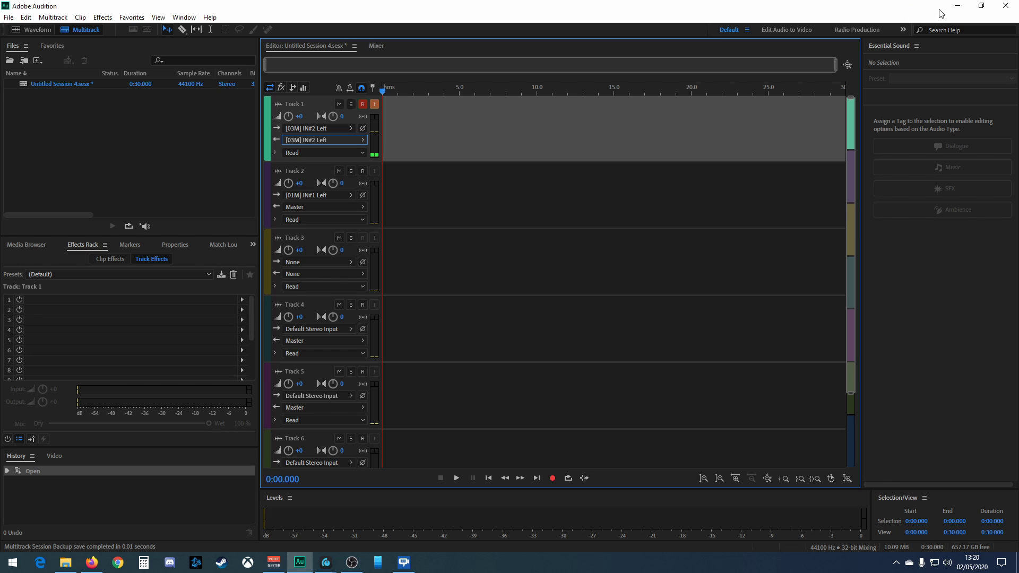
- Minimise Adobe Audition, open Voicemeeter Potato's system settings, and switch the in2 Right patch insert off and back on
left_click(957, 6)
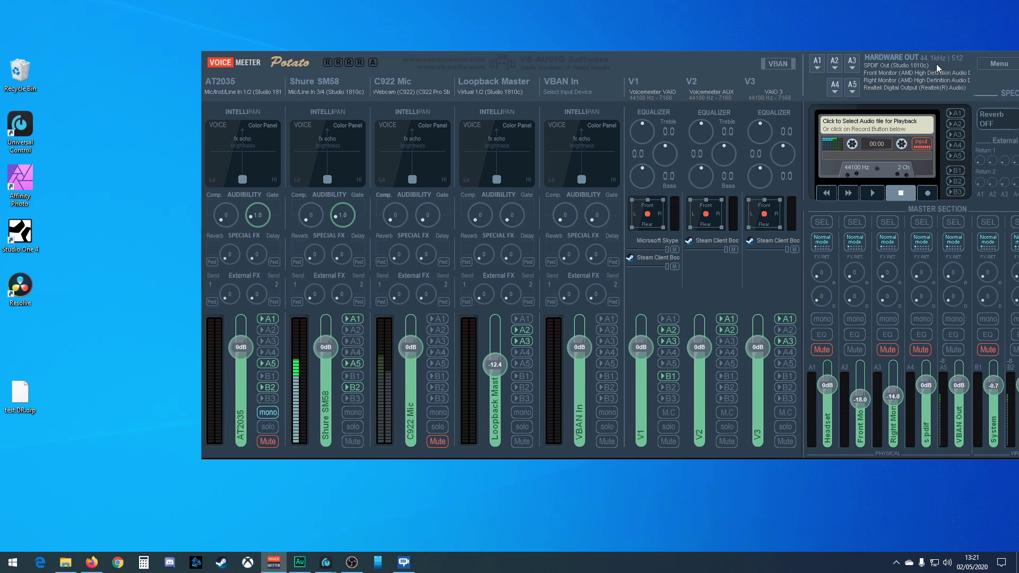
left_click(995, 64)
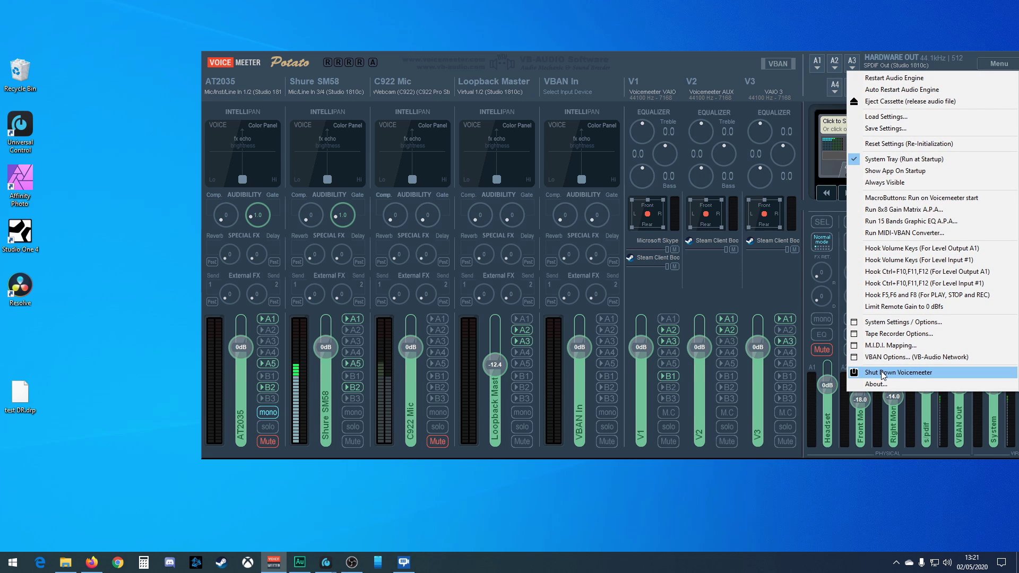
left_click(883, 323)
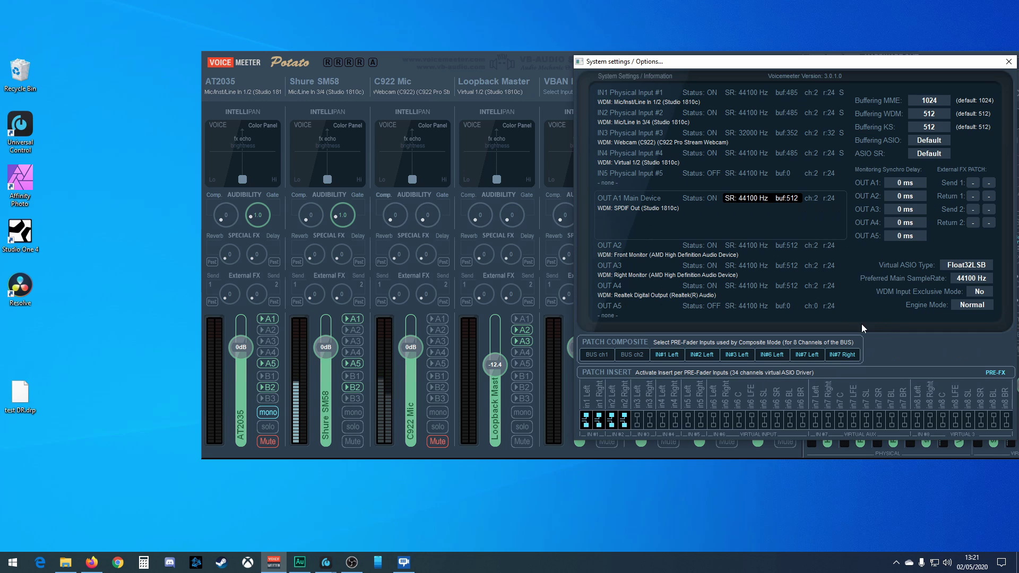
left_click(625, 423)
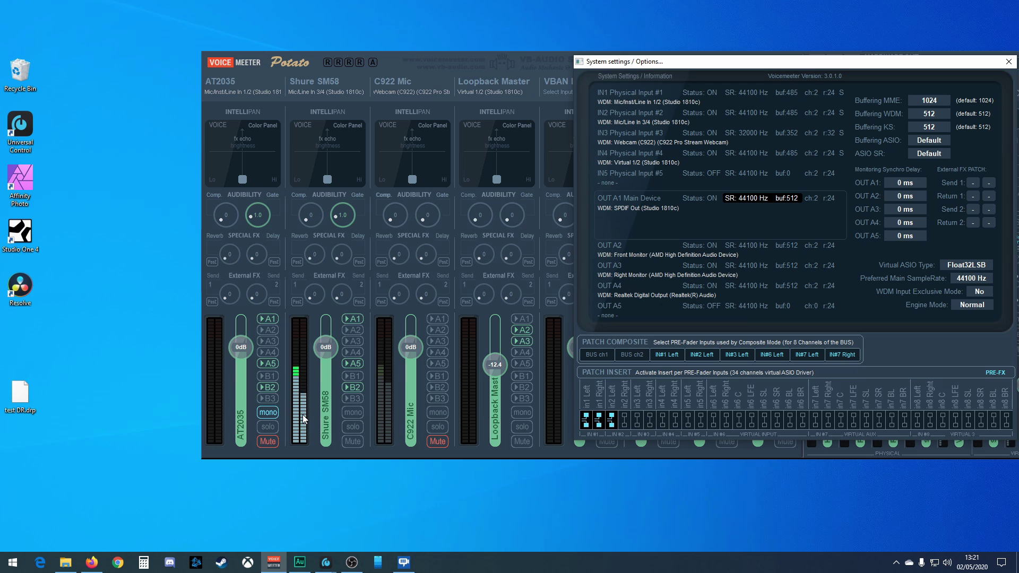
left_click(625, 422)
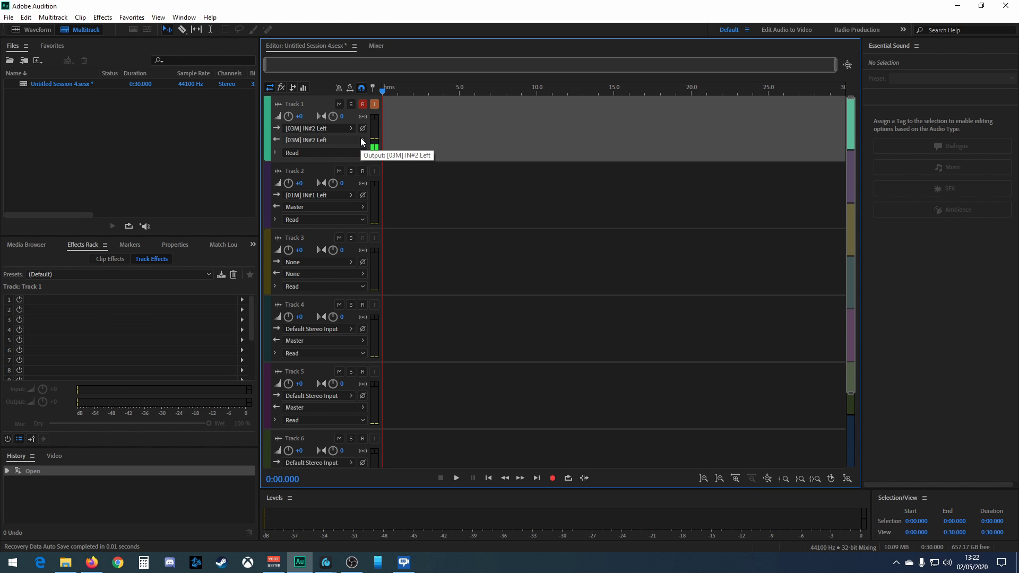
- Examine the mono and stereo input choices for Track 1 in Adobe Audition, keeping its current input
left_click(351, 128)
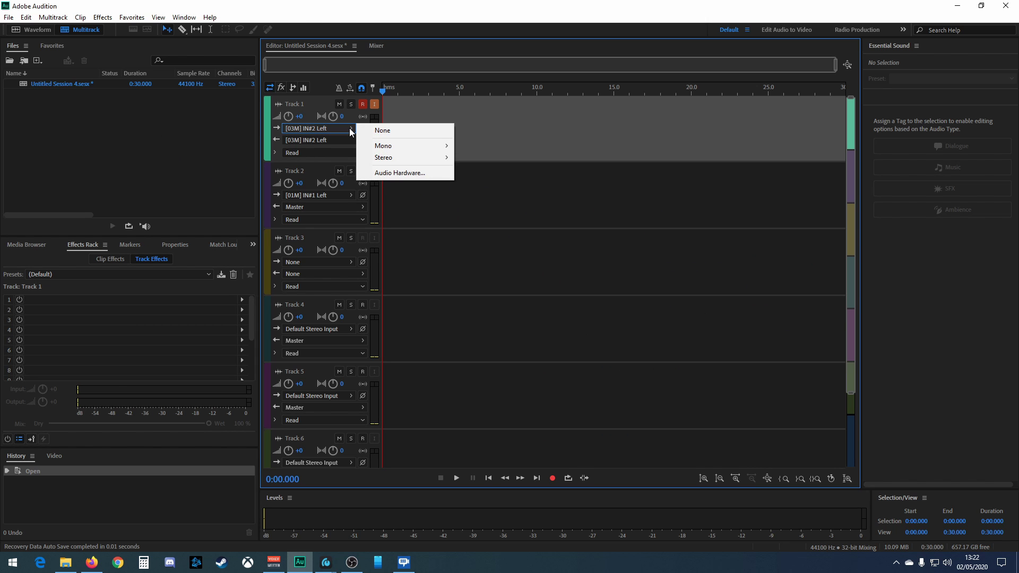
mouse_move(389, 149)
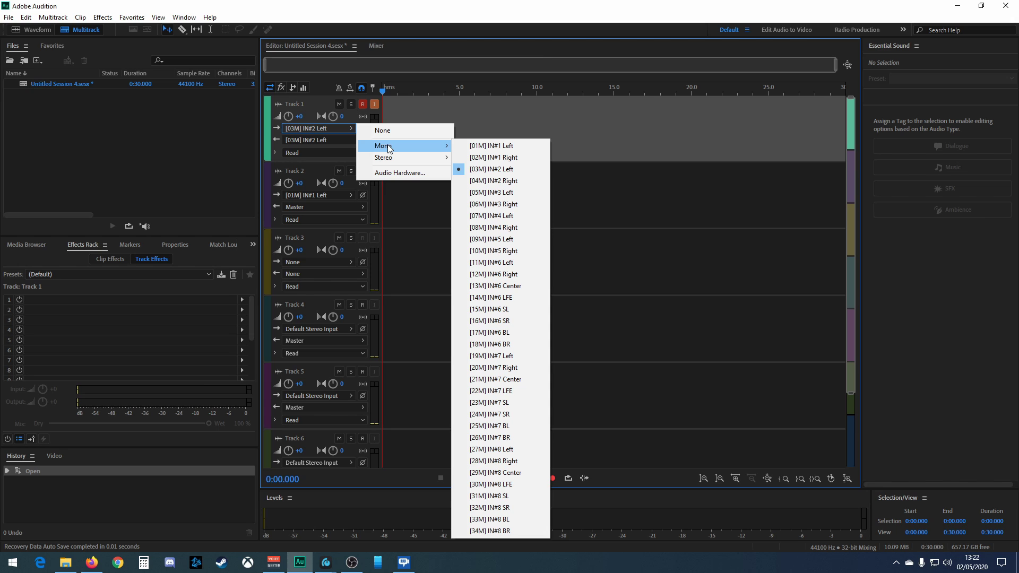
mouse_move(424, 158)
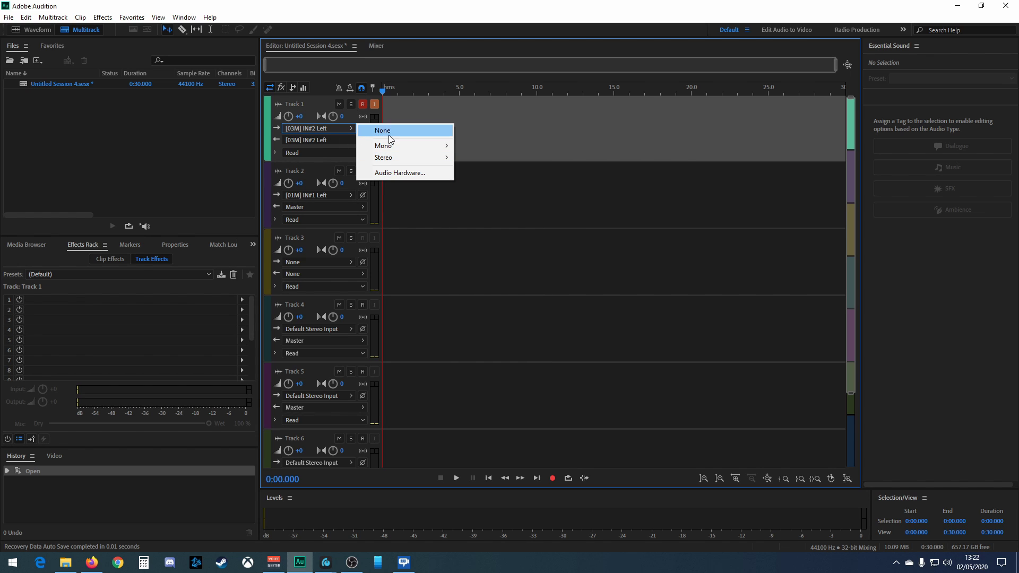
left_click(489, 208)
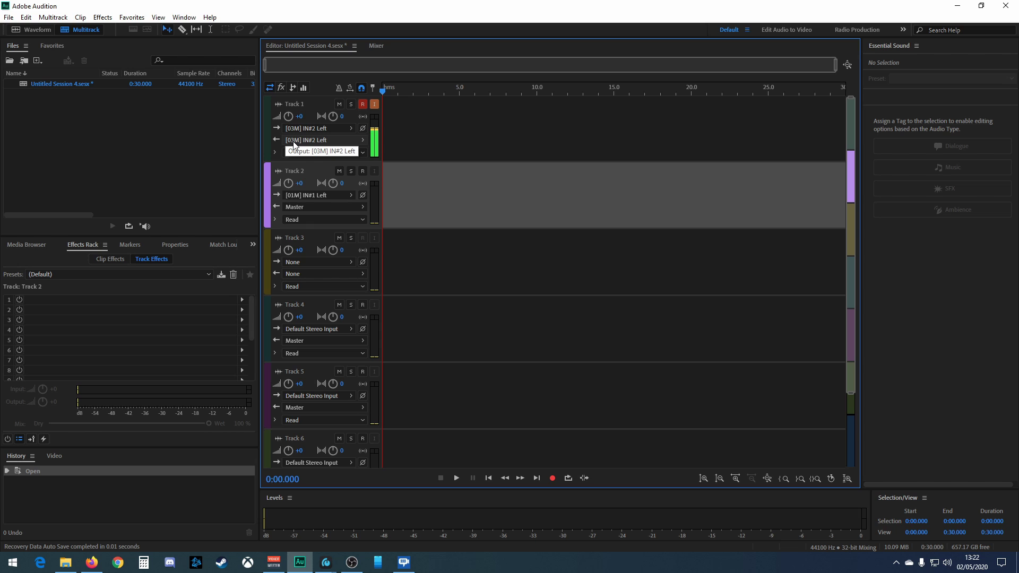
- Set Track 1's output to the stereo channel [03S] IN#2 Left
left_click(361, 141)
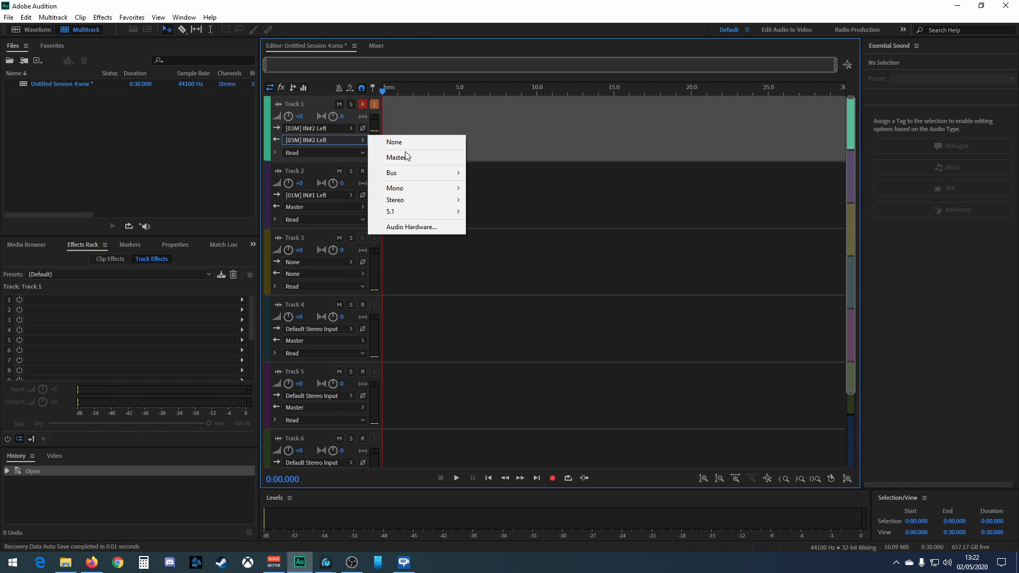
mouse_move(412, 192)
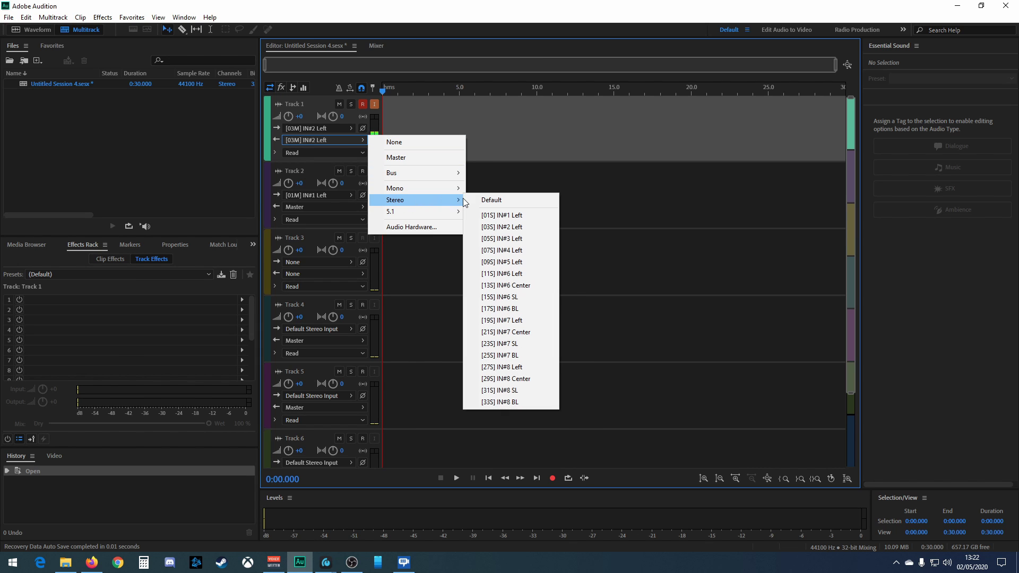
left_click(503, 229)
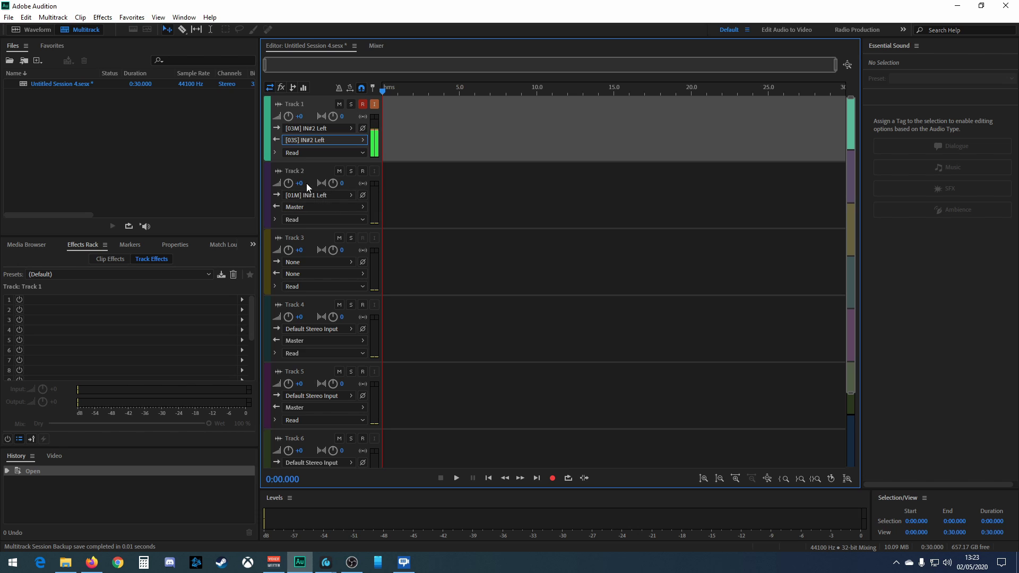
- Assign the mono channel [04M] IN#2 Right as Track 2's input and arm the track with input monitoring on
left_click(349, 196)
mouse_move(383, 213)
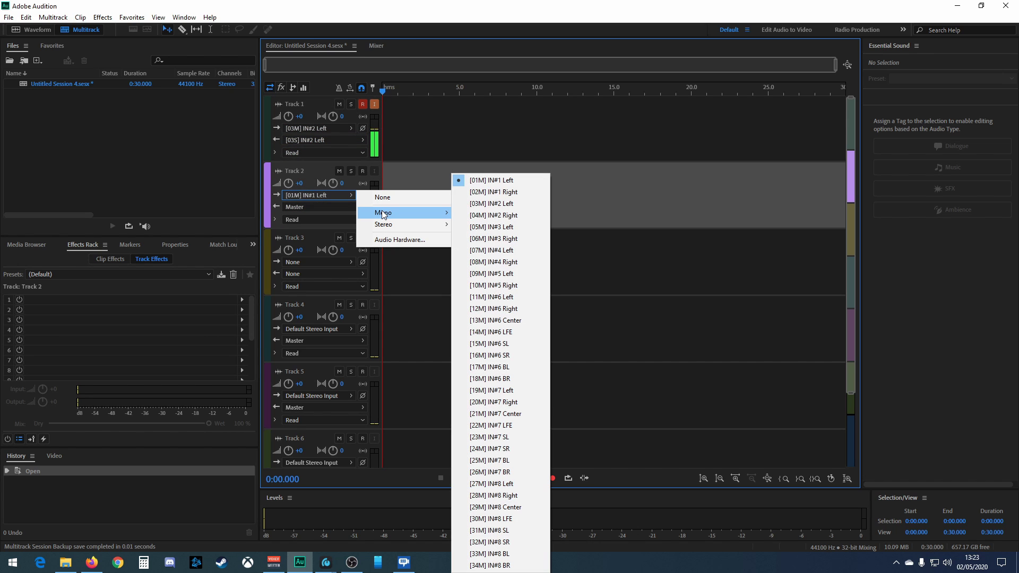
left_click(509, 217)
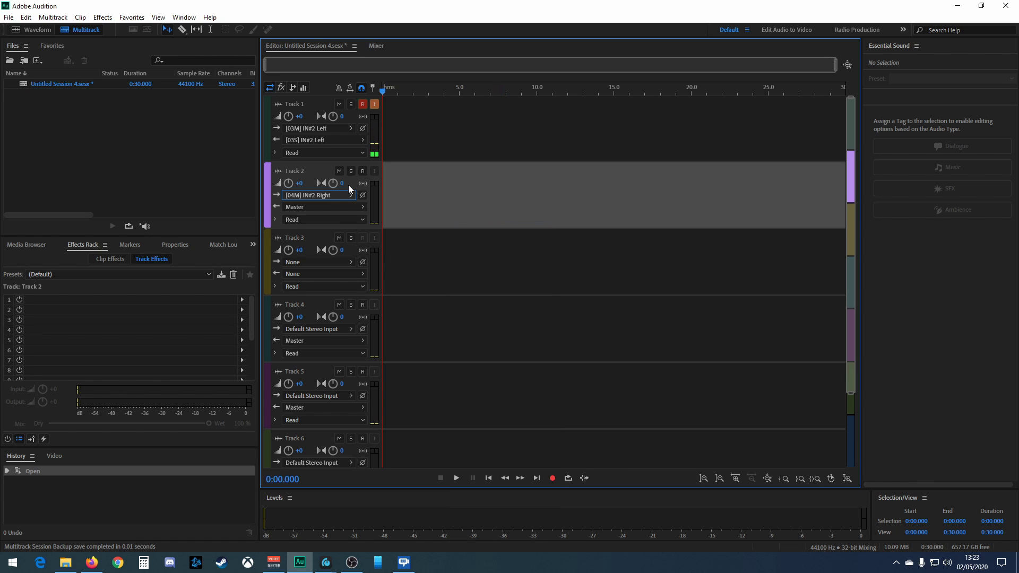
left_click(362, 171)
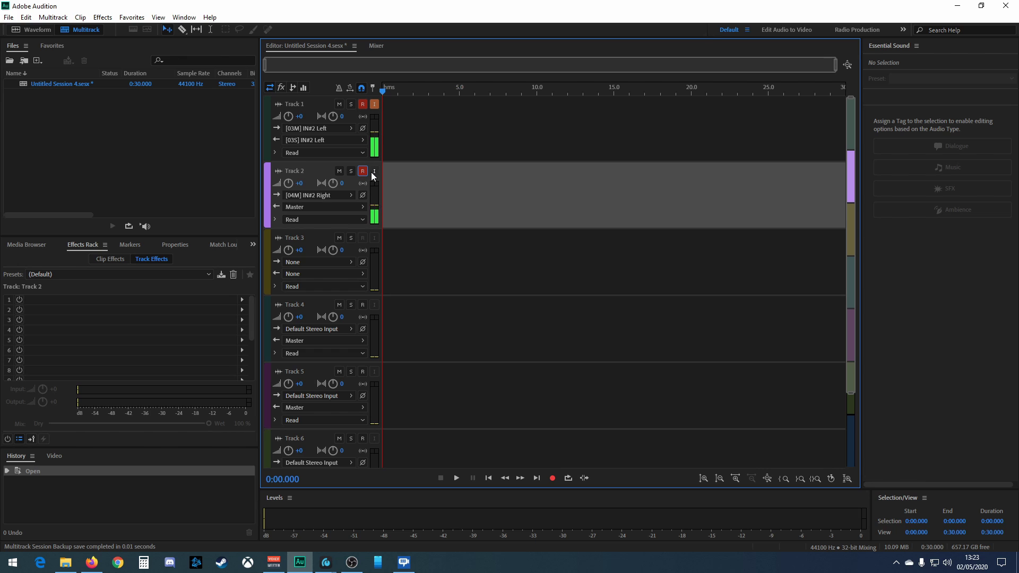
left_click(374, 171)
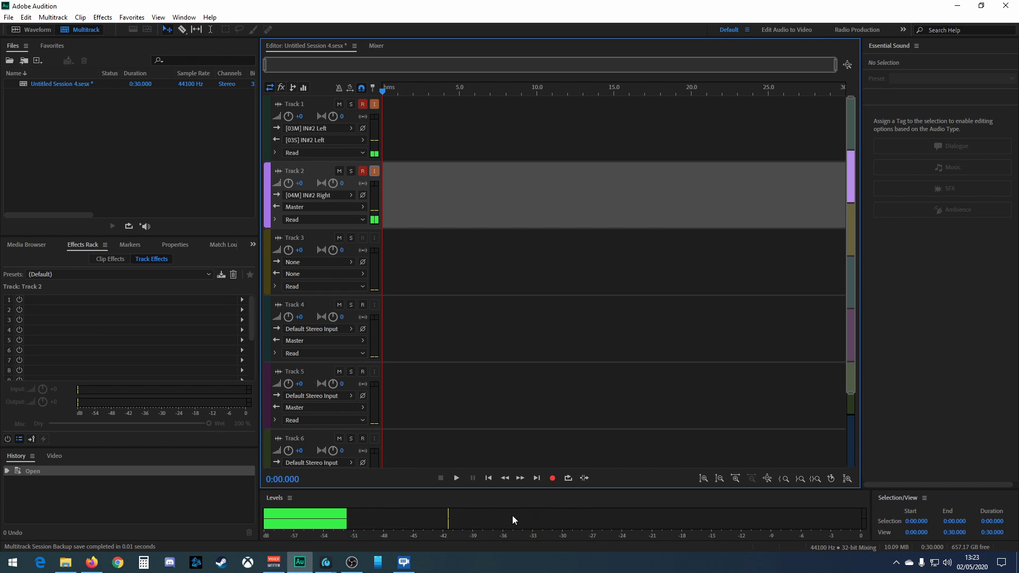
- Set Track 2's output to the stereo channel [01S] IN#1 Left
left_click(363, 207)
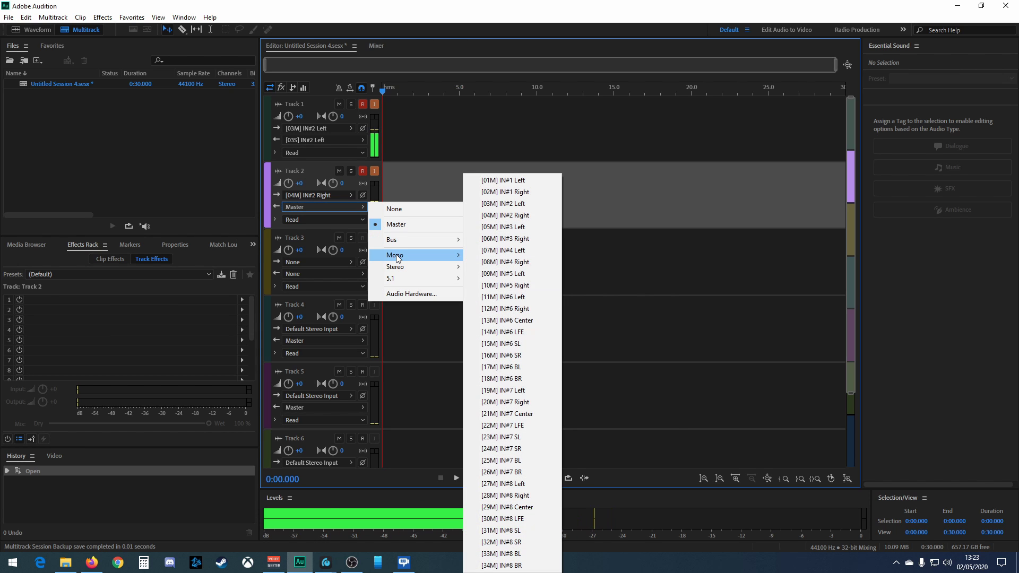
mouse_move(400, 265)
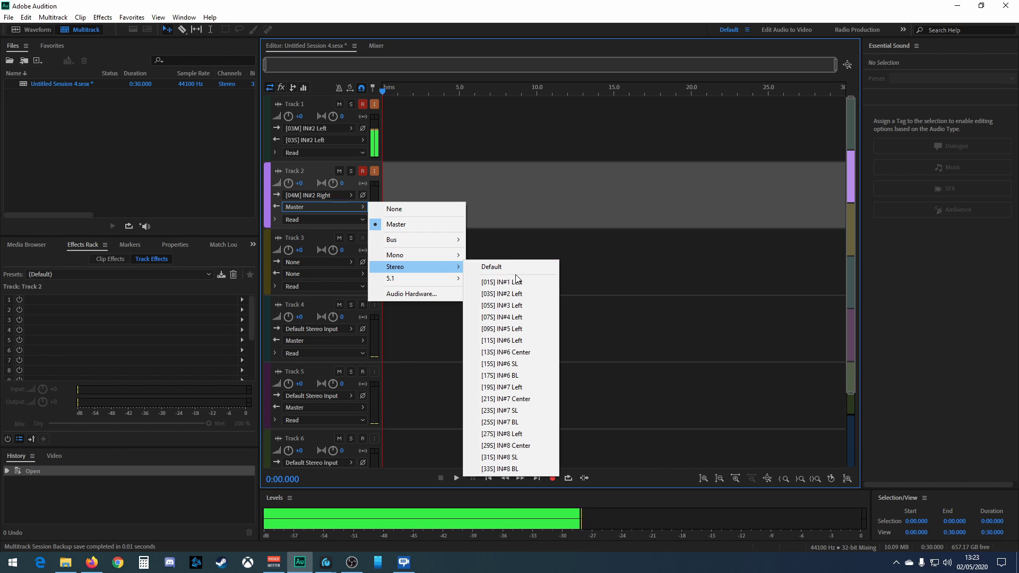
left_click(488, 284)
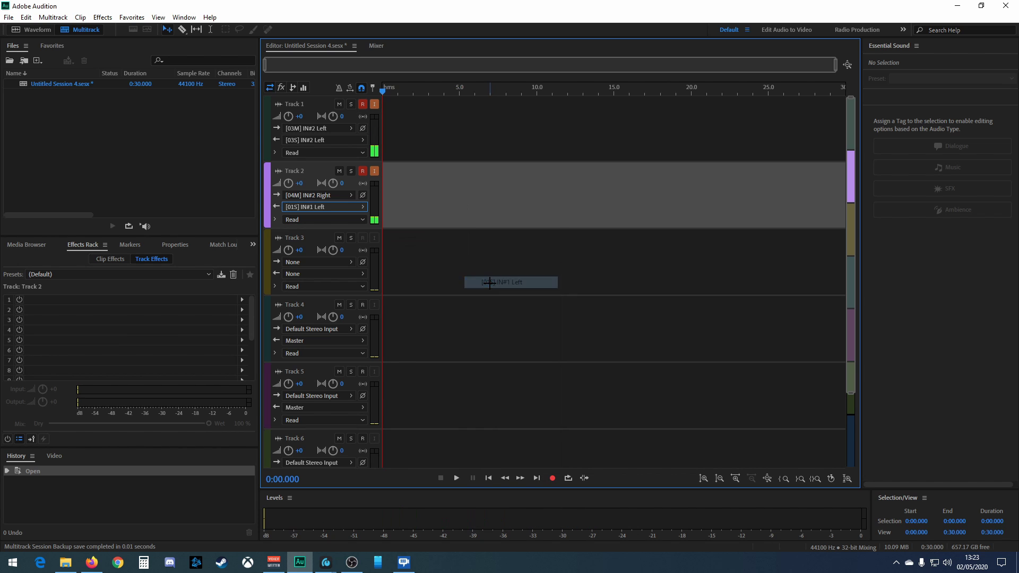
- Switch to Voicemeeter Potato, then turn off mono and unmute the AT2035 input strip
left_click(274, 566)
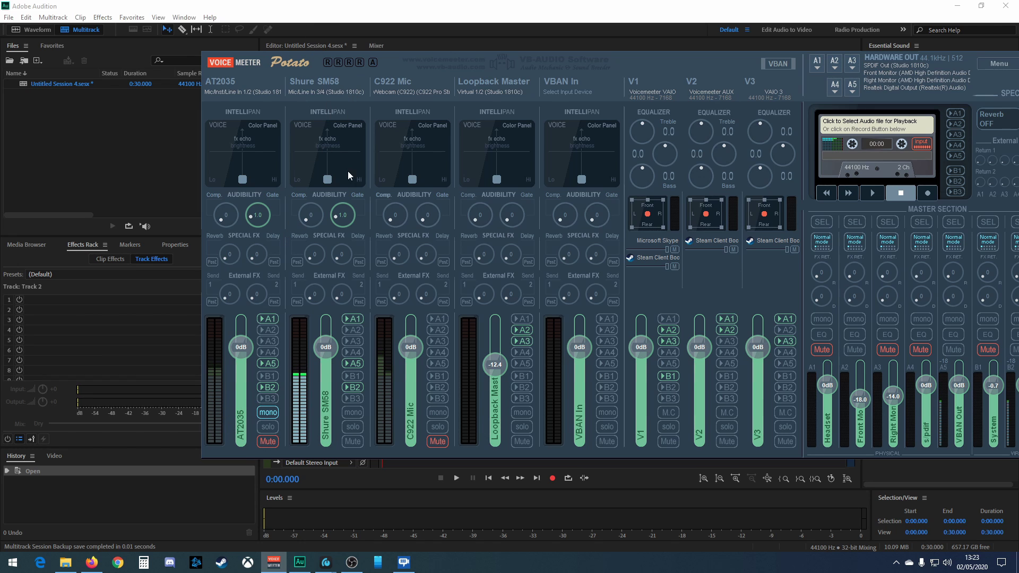
left_click_drag(423, 57, 390, 131)
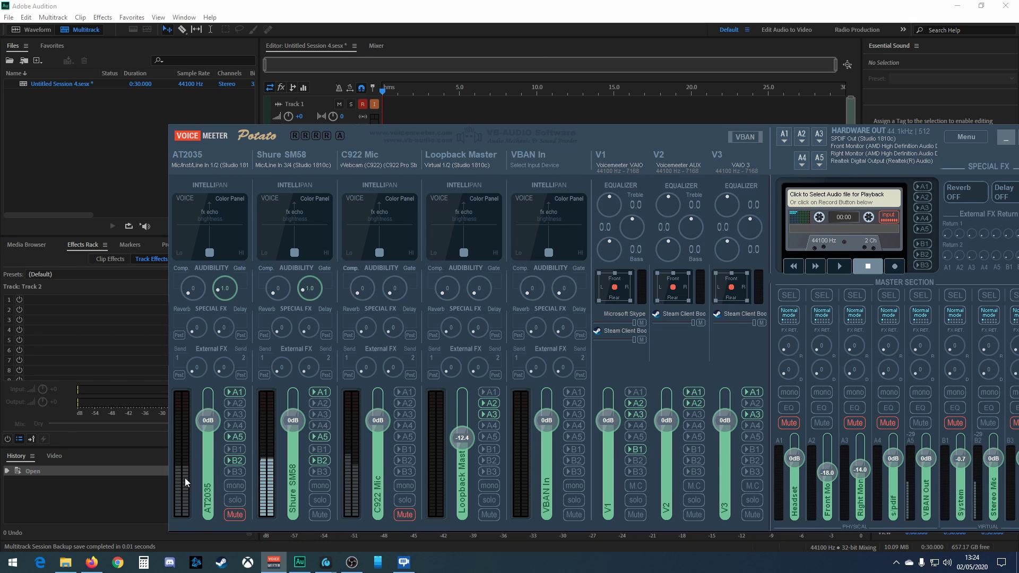
left_click(234, 515)
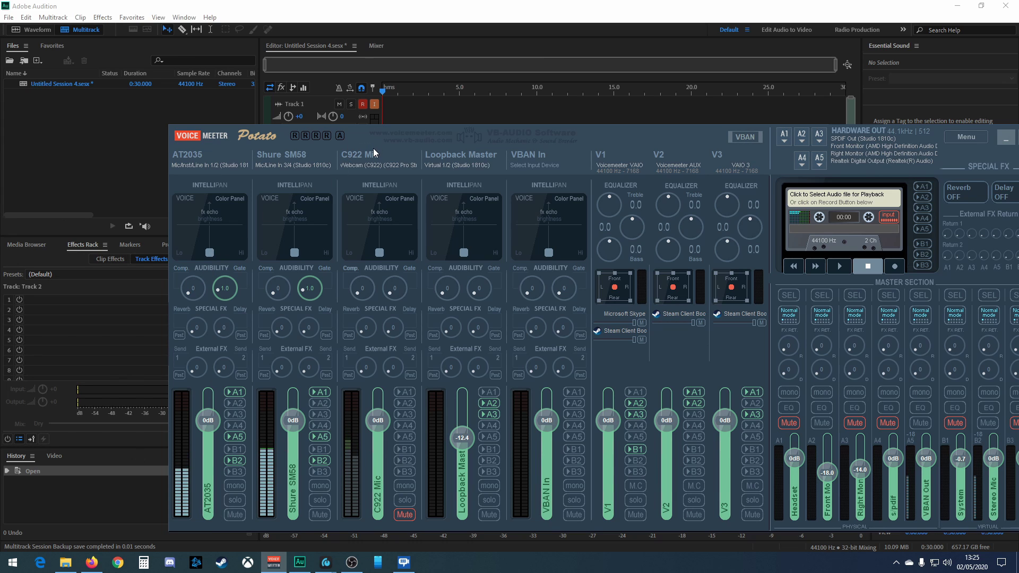
left_click_drag(373, 135, 365, 113)
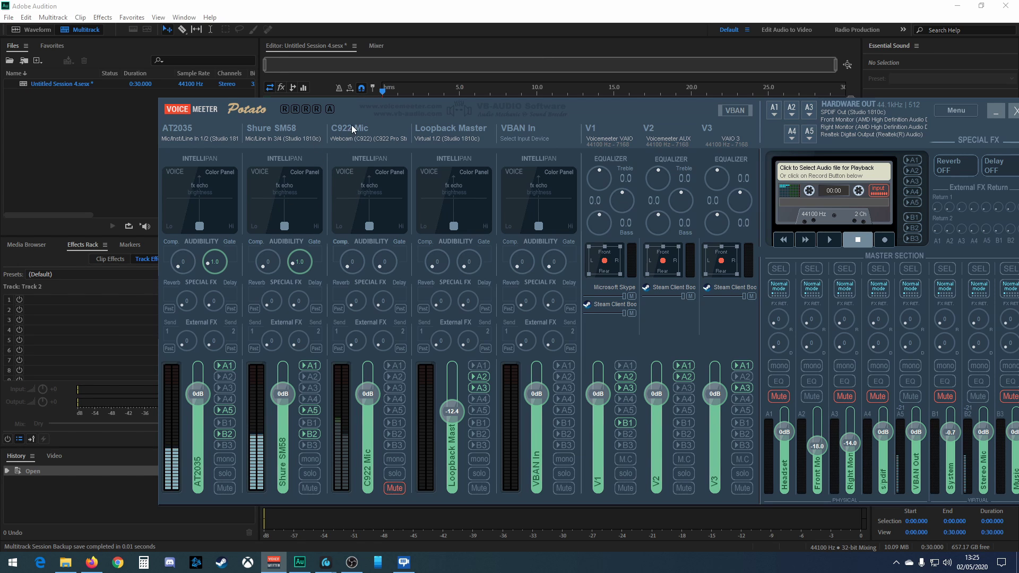
- Switch back to Adobe Audition and add the Adaptive Noise Reduction effect to Track 1's first effects slot
left_click_drag(362, 107, 305, 97)
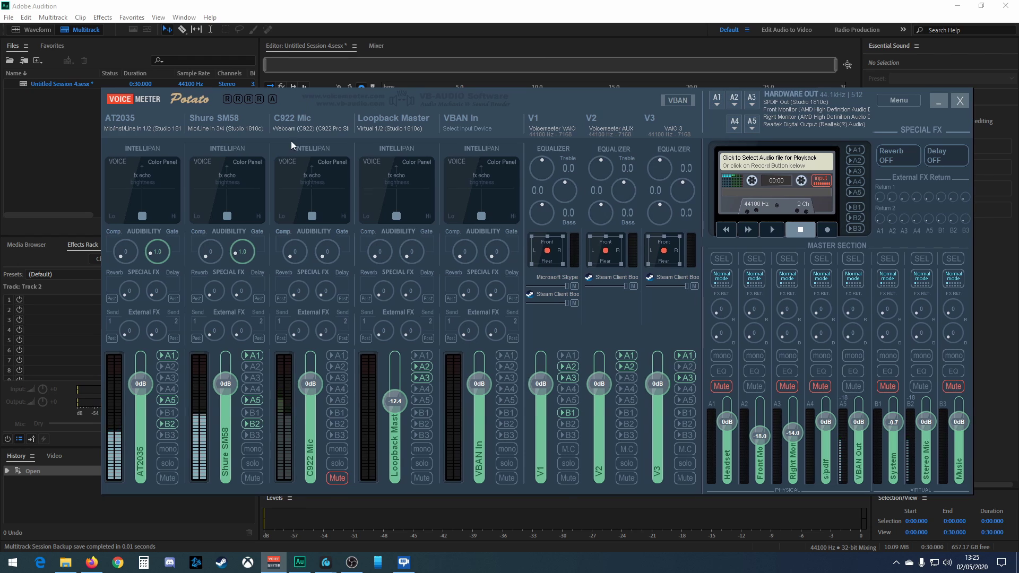
key("alt+Tab")
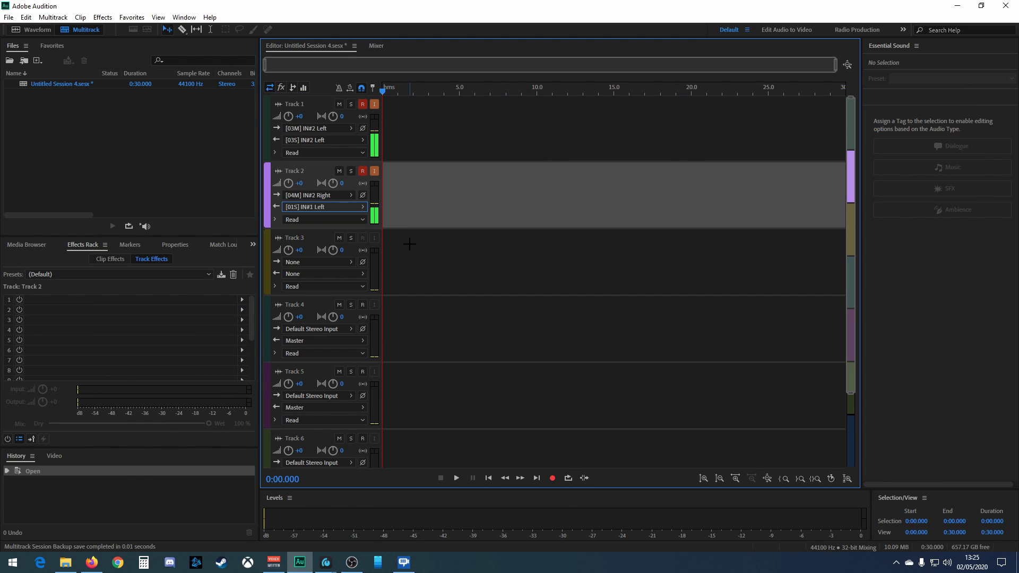
left_click(413, 126)
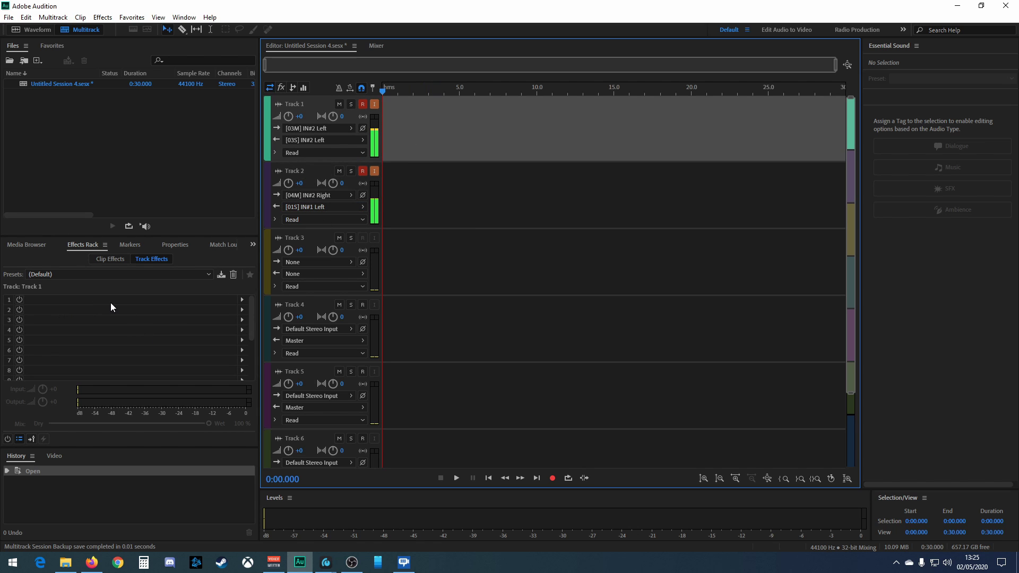
left_click(242, 299)
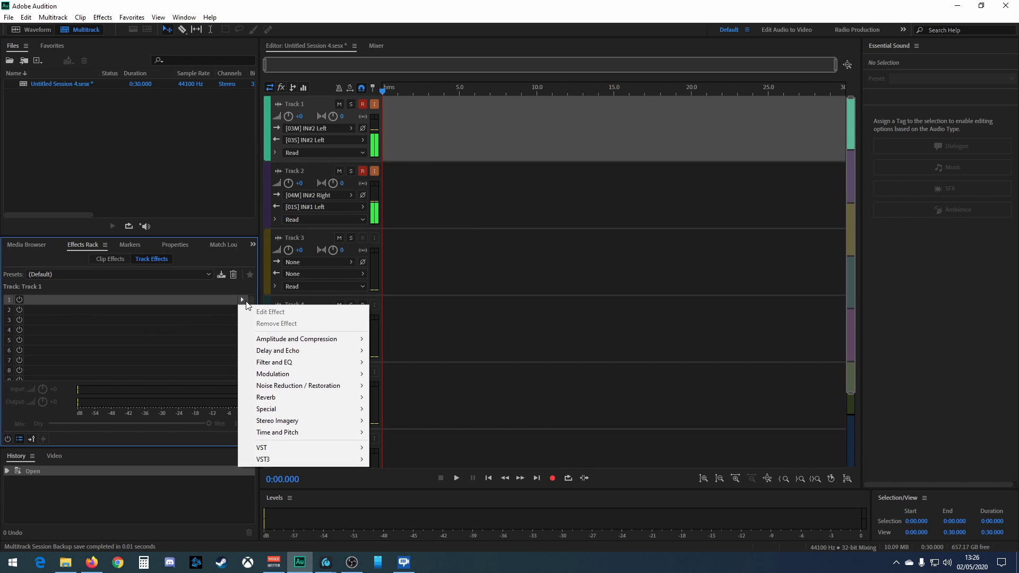
mouse_move(302, 353)
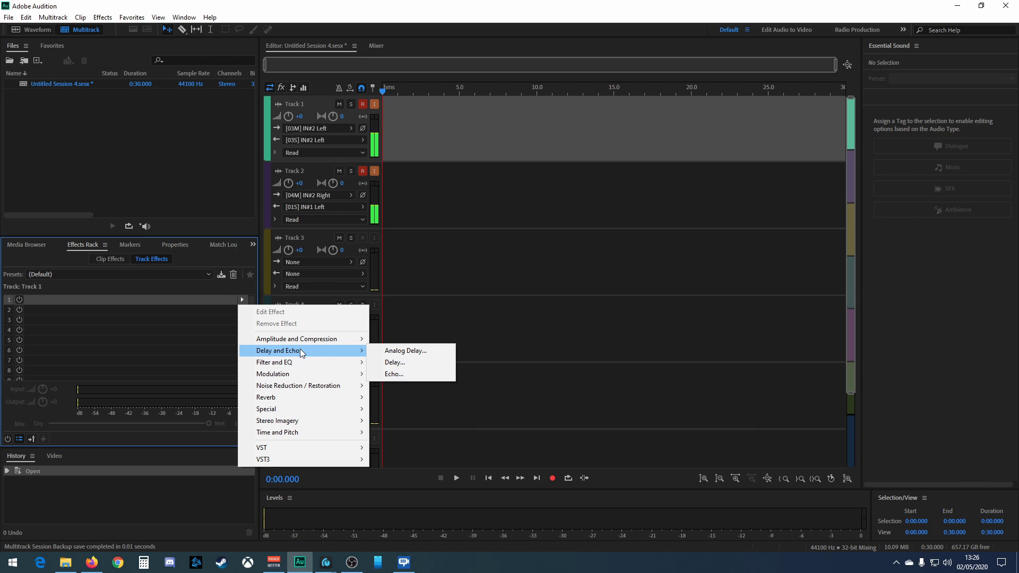
mouse_move(350, 386)
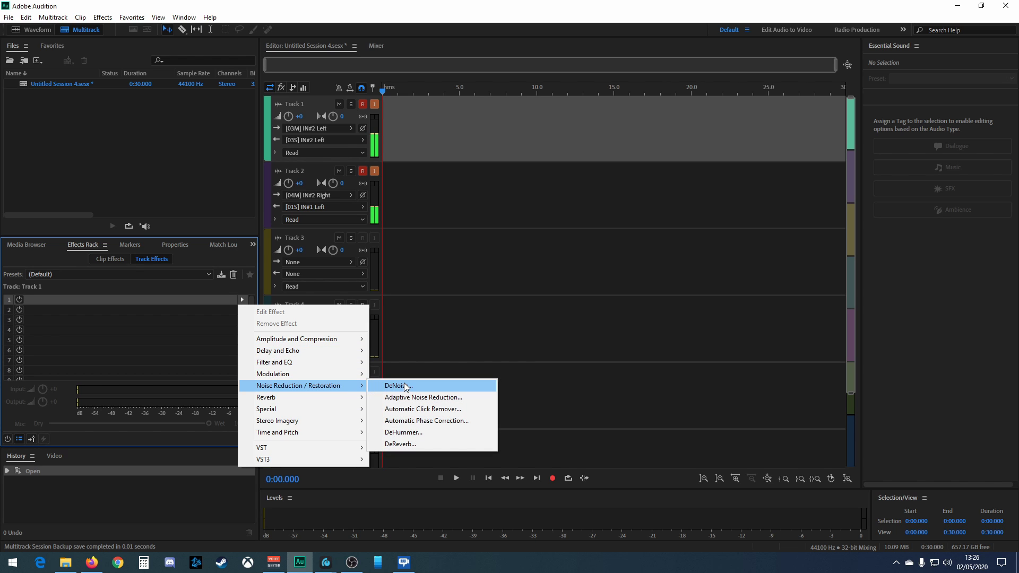
left_click(427, 402)
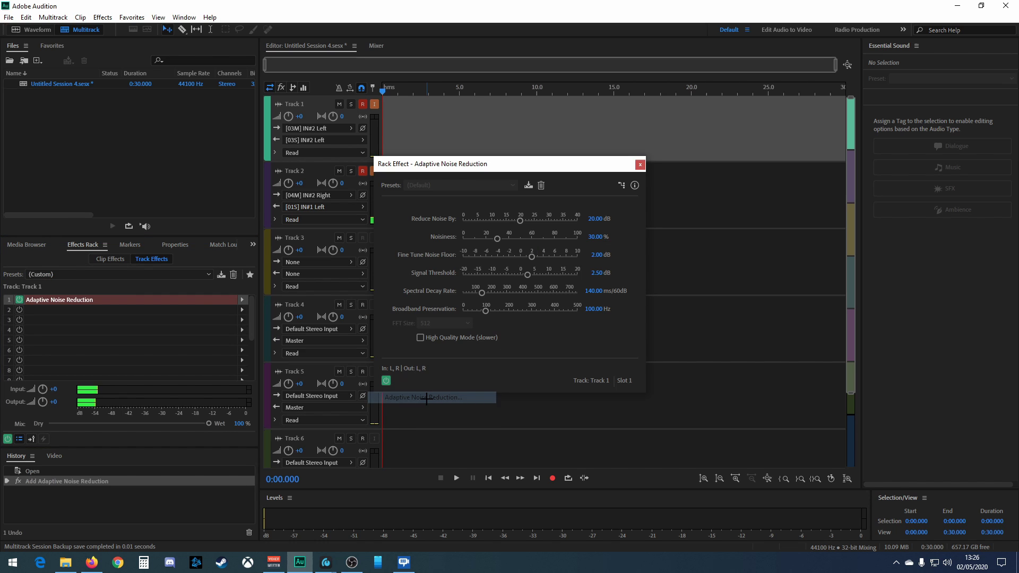
- Enable High Quality Mode for the Adaptive Noise Reduction, raise Reduce Noise By slightly above 20 dB, and close the effect's settings
left_click(420, 338)
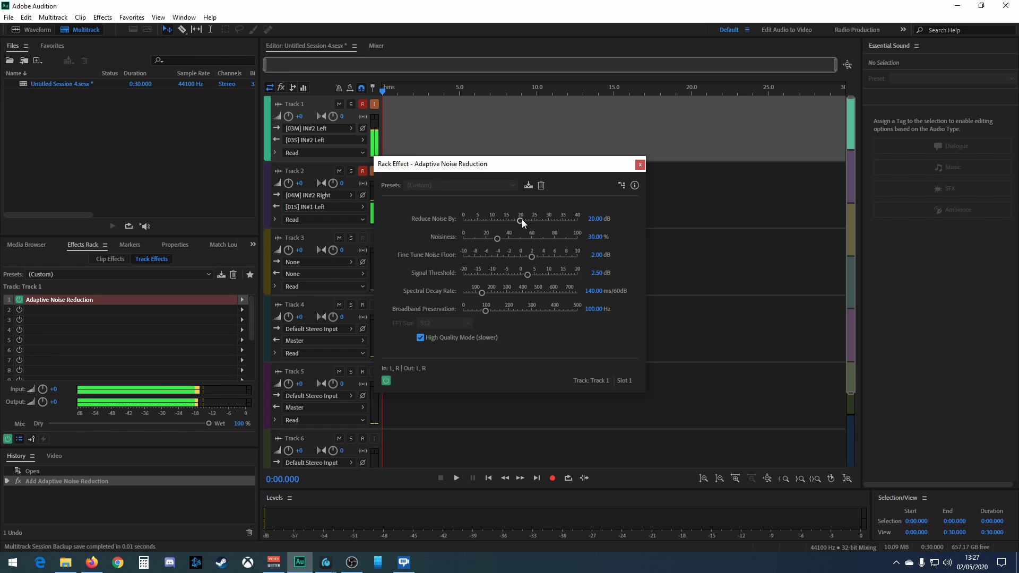
mouse_move(522, 219)
left_mouse_down()
mouse_move(594, 220)
mouse_move(524, 221)
left_mouse_up()
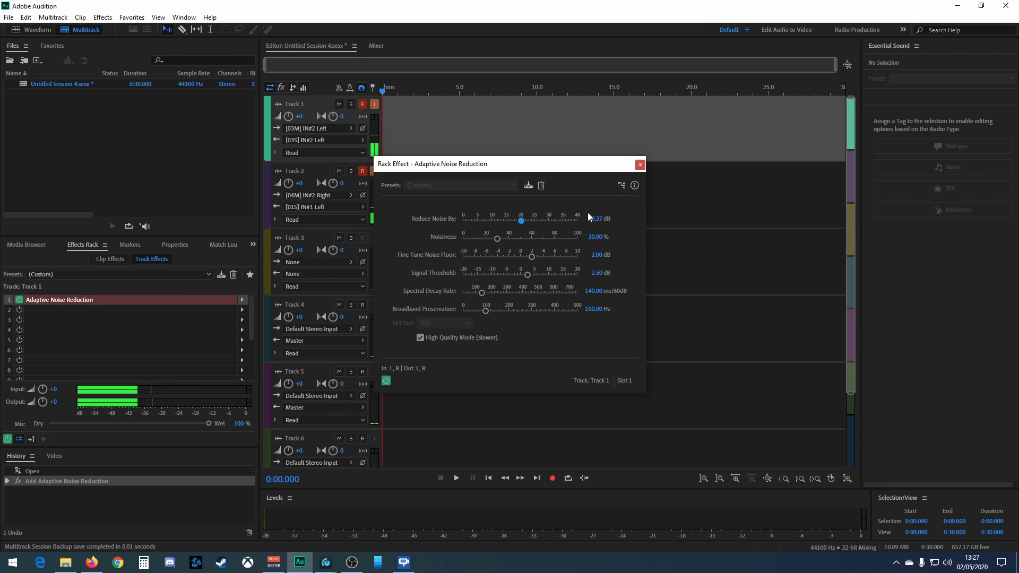
left_click(640, 165)
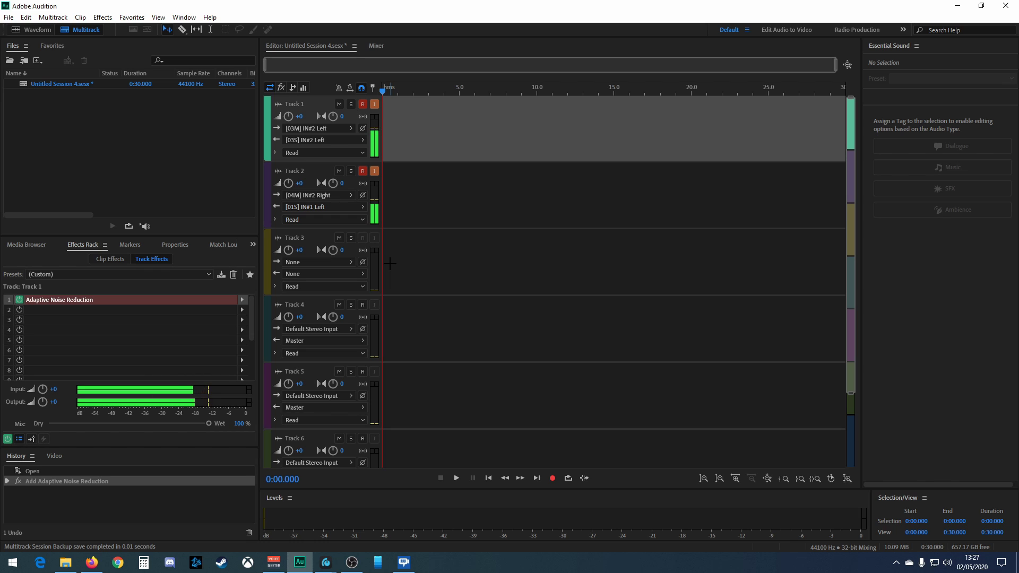
- Add a Graphic Equalizer (10 Bands) to Track 1's second effects slot, close its settings, and remove the effect
left_click(242, 309)
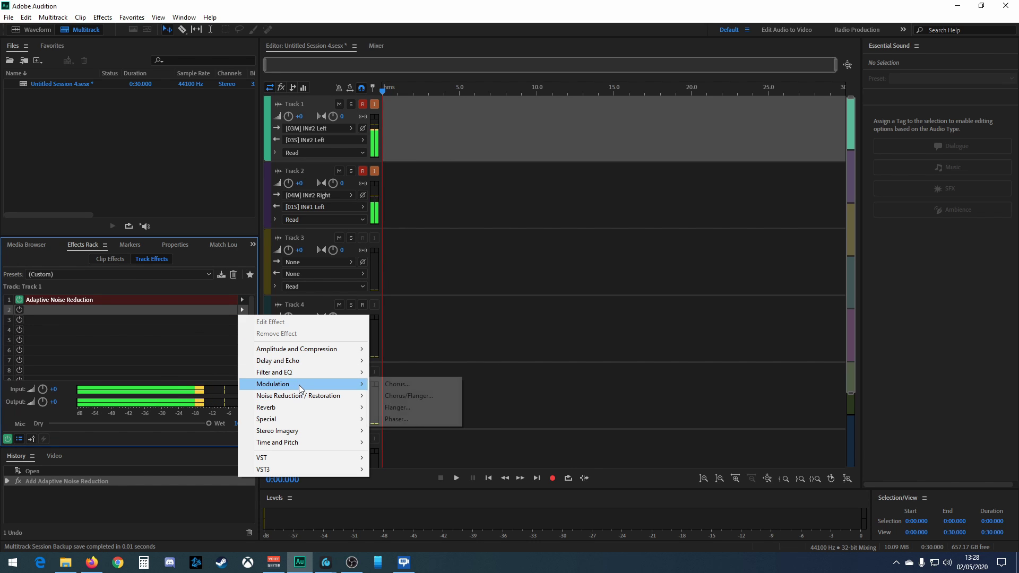
mouse_move(297, 371)
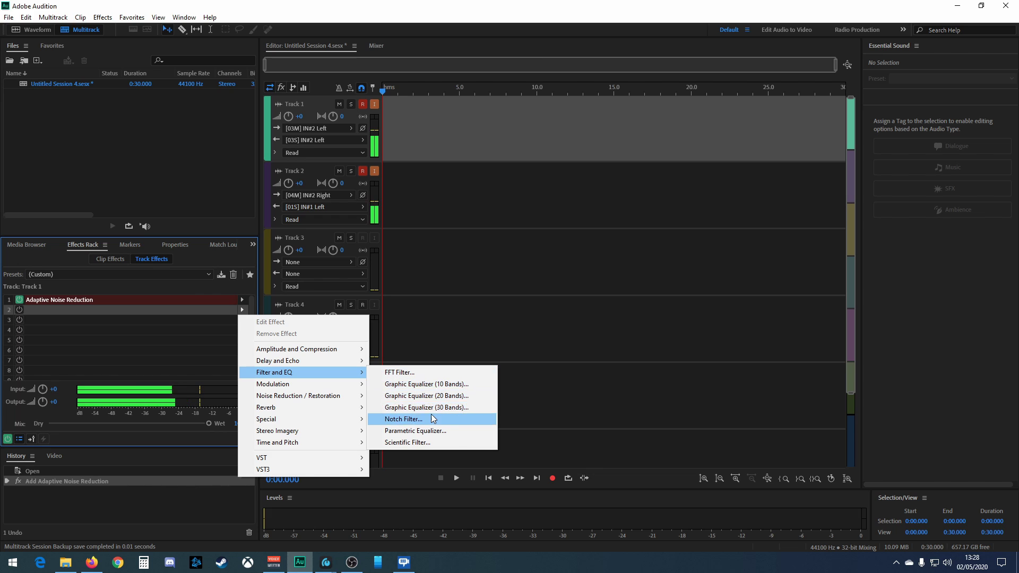
left_click(411, 385)
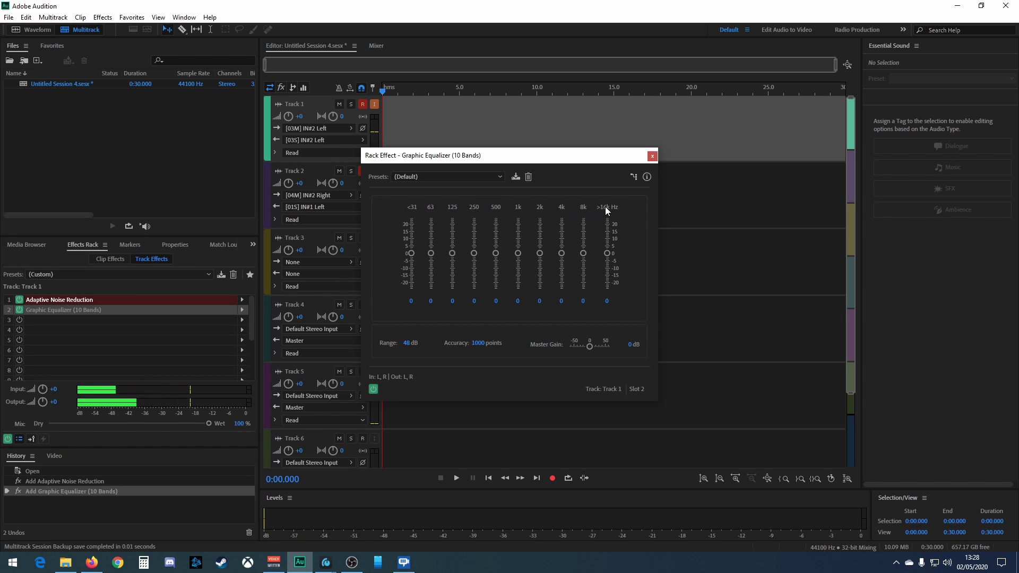
left_click(652, 156)
right_click(96, 311)
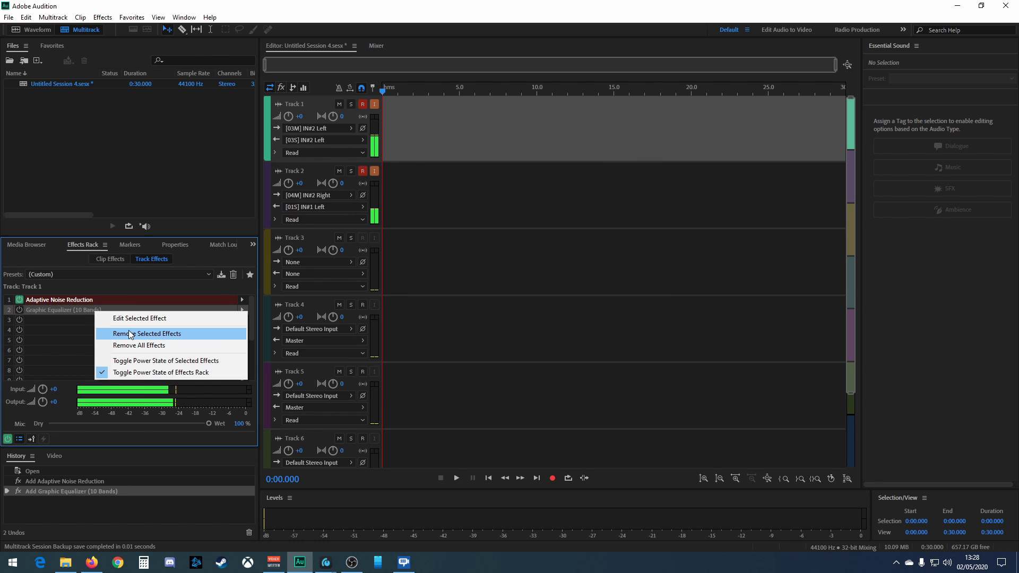
left_click(132, 333)
- Add a Parametric Equalizer to Track 1's second effects slot
left_click(243, 311)
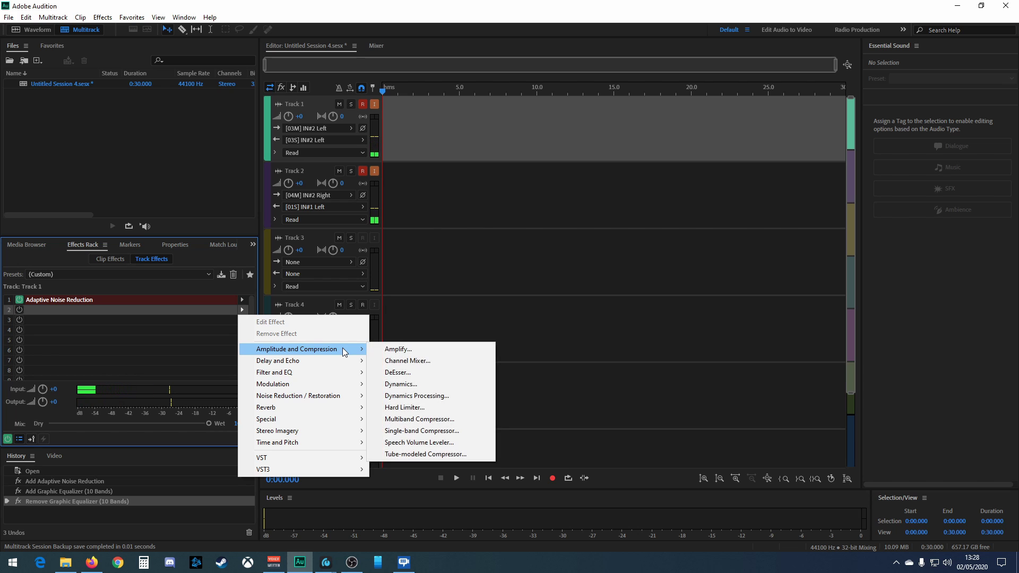
mouse_move(340, 372)
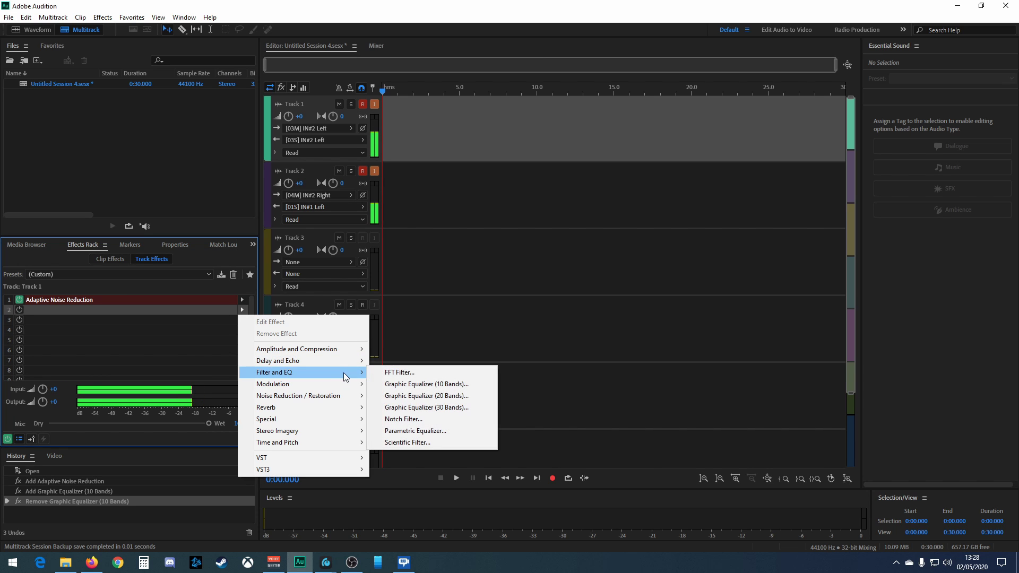
left_click(428, 432)
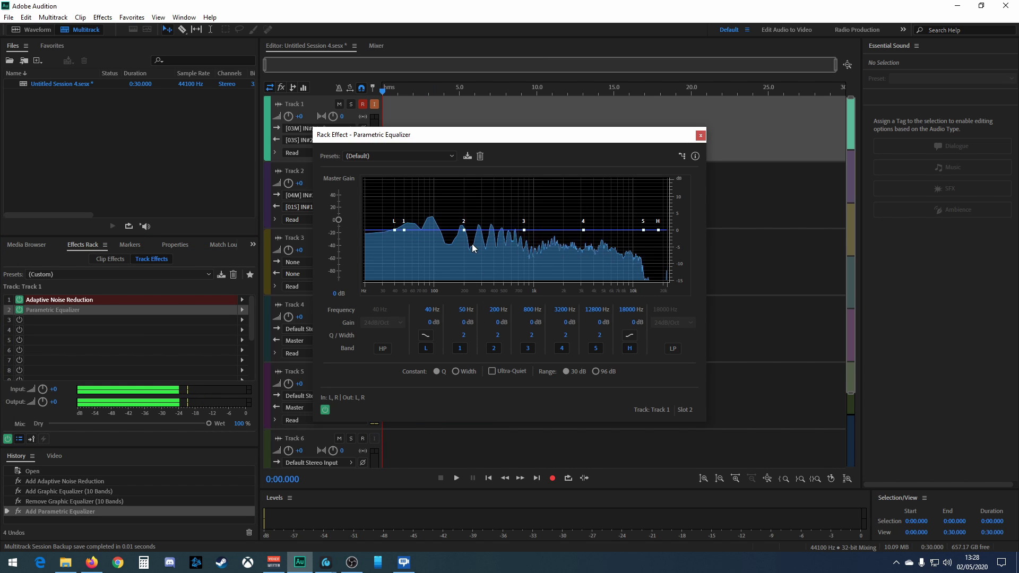
- Cut equalizer band 2 to about -12.3 dB at 406 Hz, band 3 to -9.3 dB at 4984 Hz and band 4 to -10.3 dB at 8249 Hz
left_click_drag(464, 230, 495, 269)
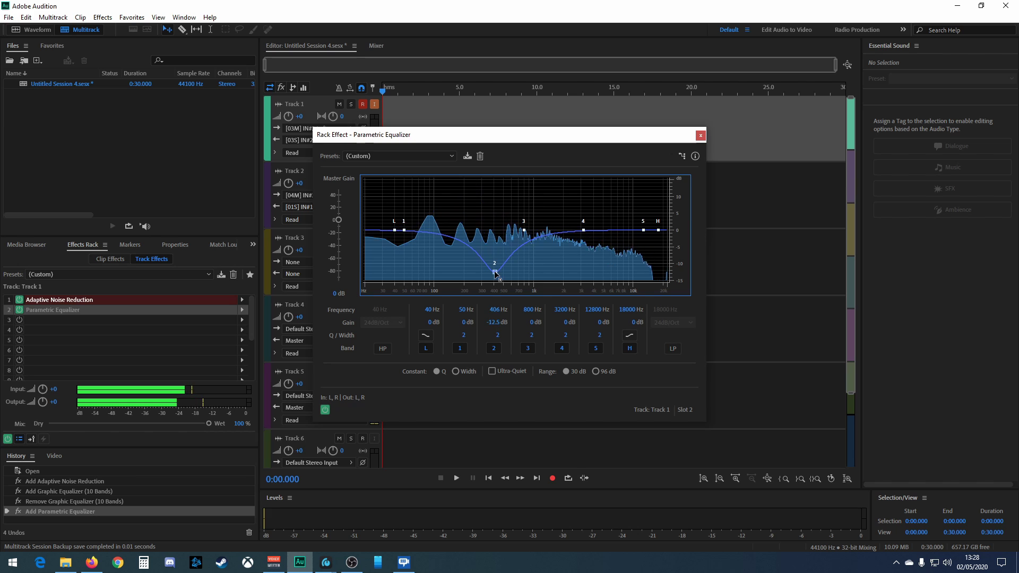
left_click_drag(527, 230, 589, 180)
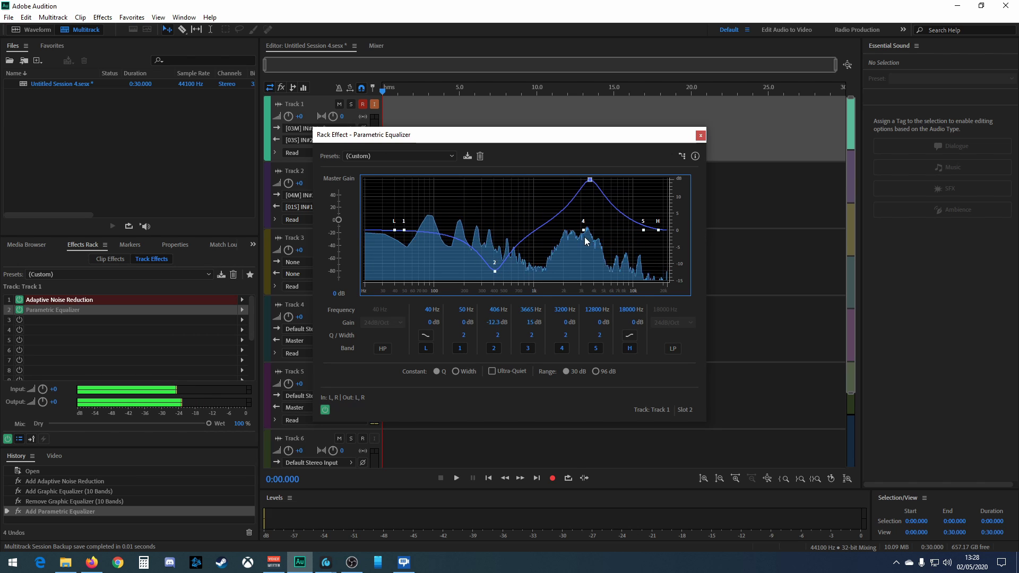
left_click_drag(584, 229, 625, 264)
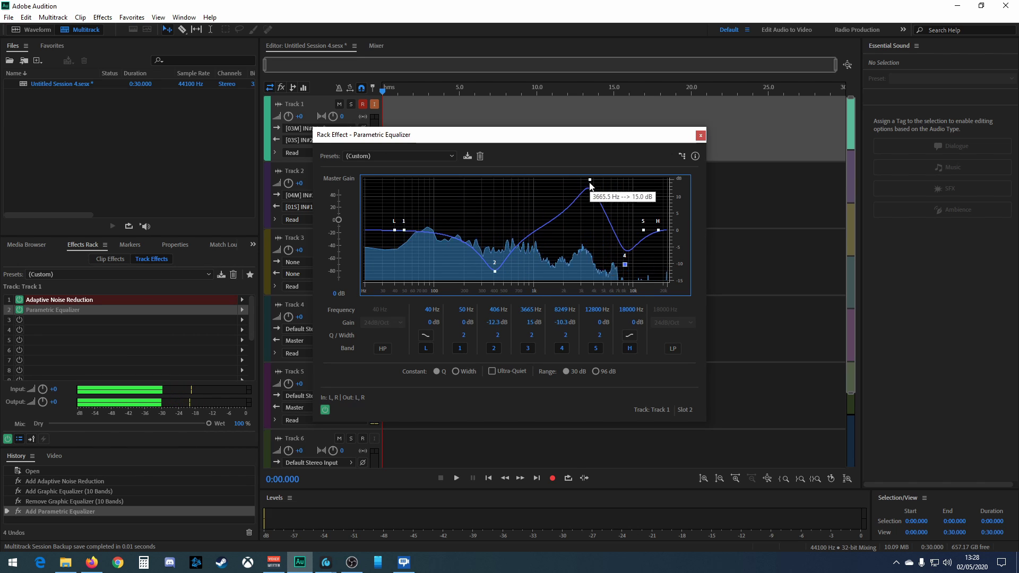
left_click_drag(590, 179, 602, 262)
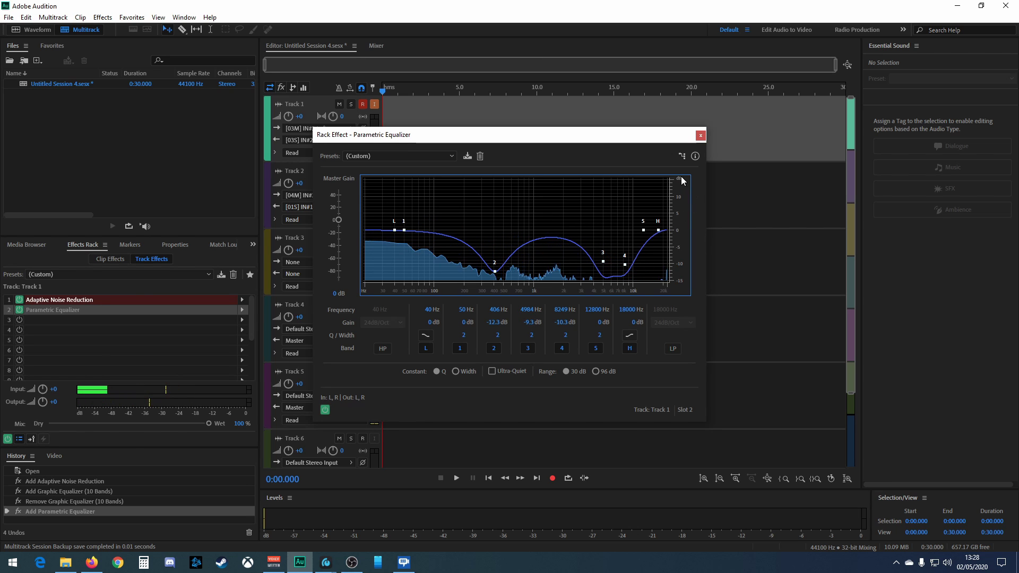
left_click(701, 135)
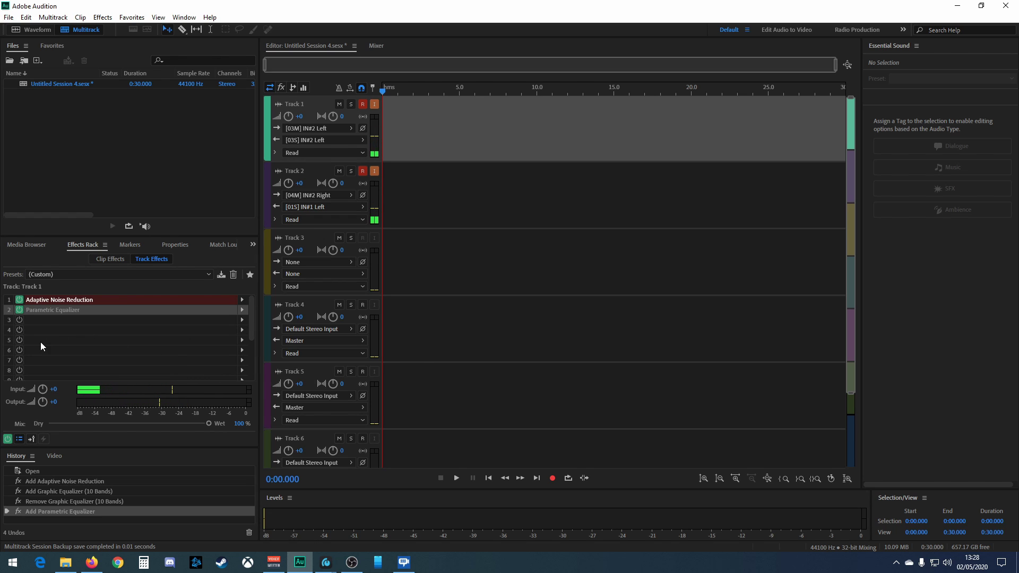
left_click(242, 310)
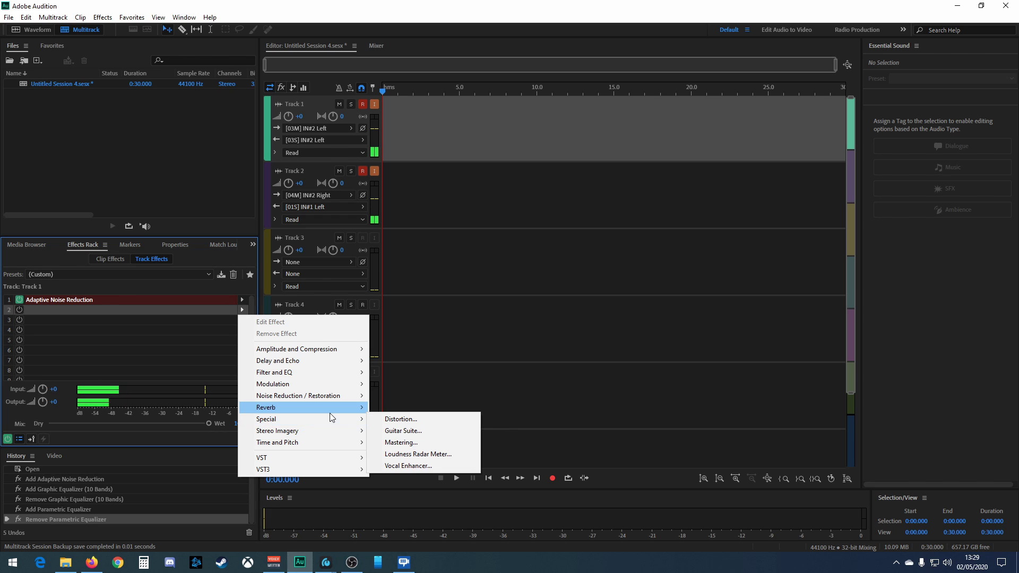
mouse_move(324, 395)
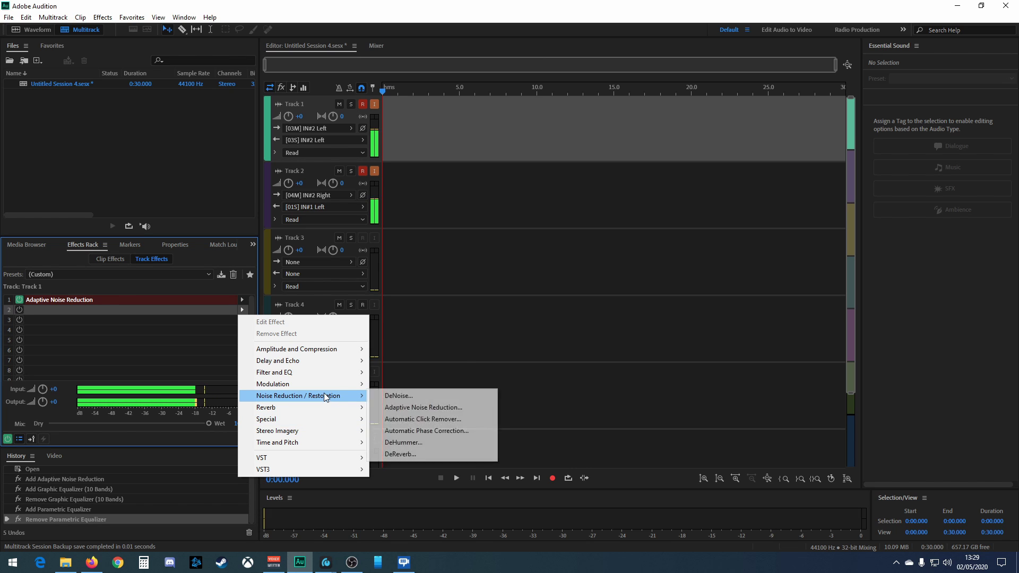
mouse_move(315, 370)
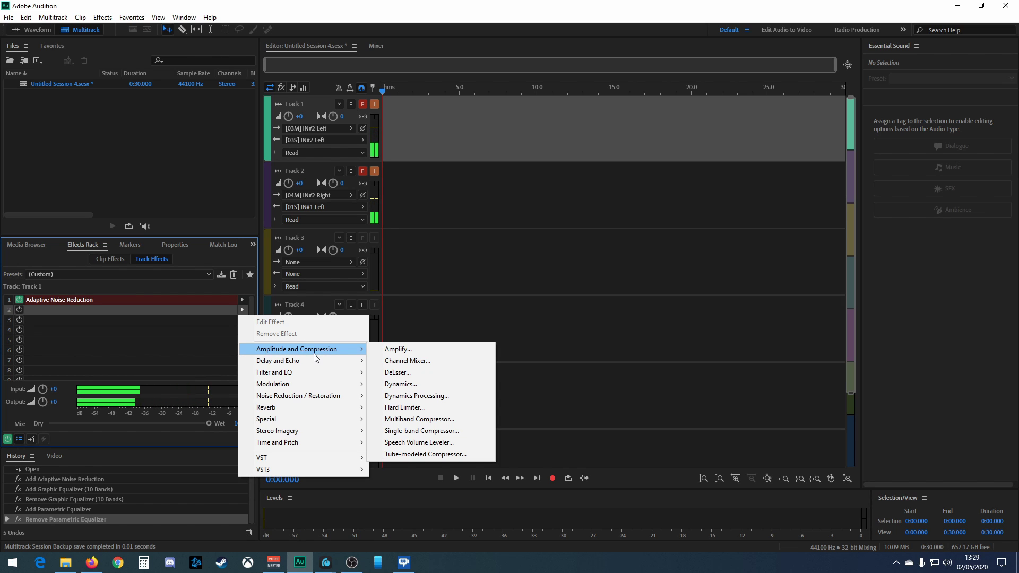
left_click(499, 250)
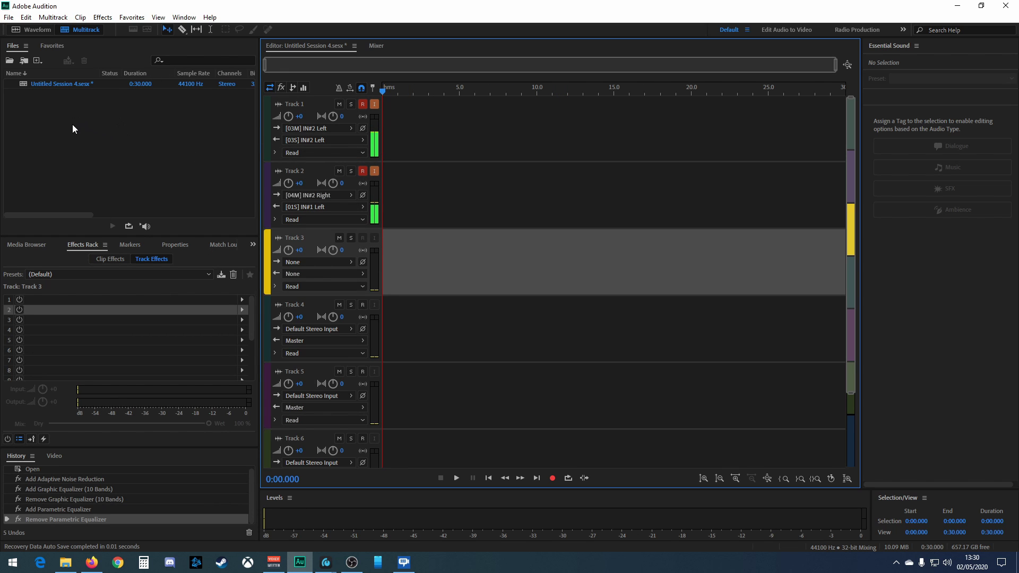
- Save the multitrack session
left_click(9, 17)
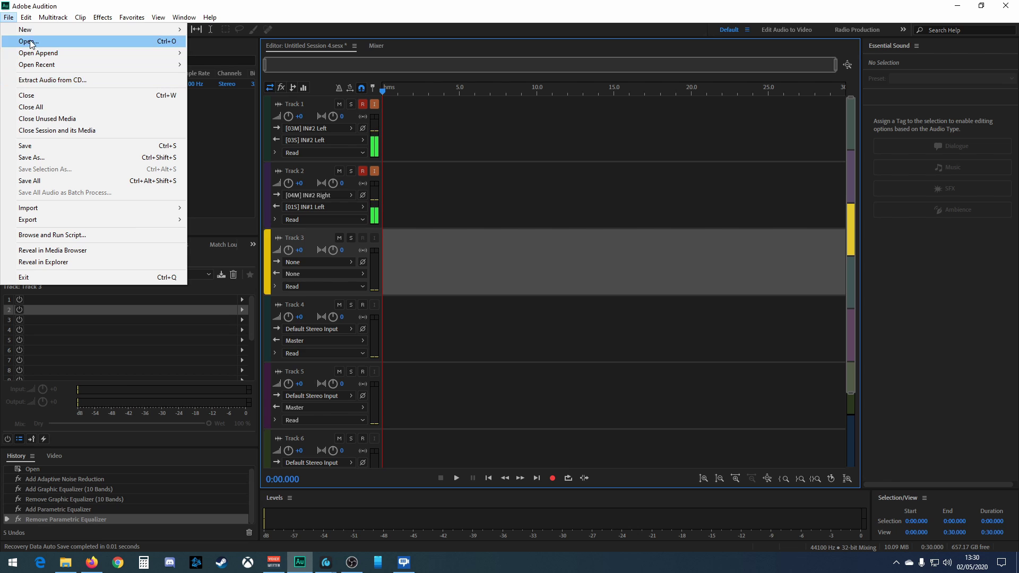
left_click(25, 145)
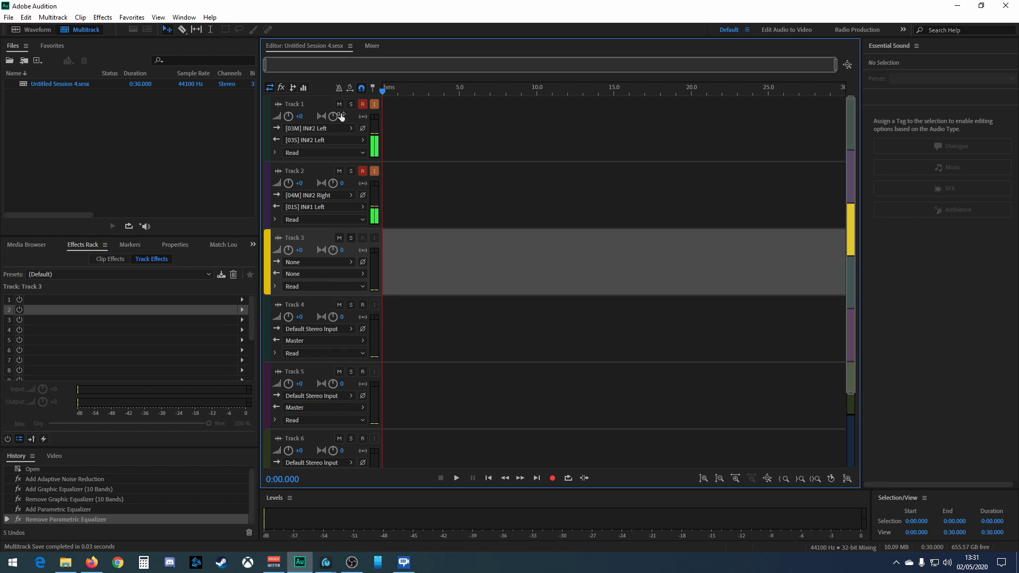
- Open the Audio Hardware preferences from Track 1's output to review the ASIO device settings, and cancel without changes
left_click(360, 140)
left_click(417, 227)
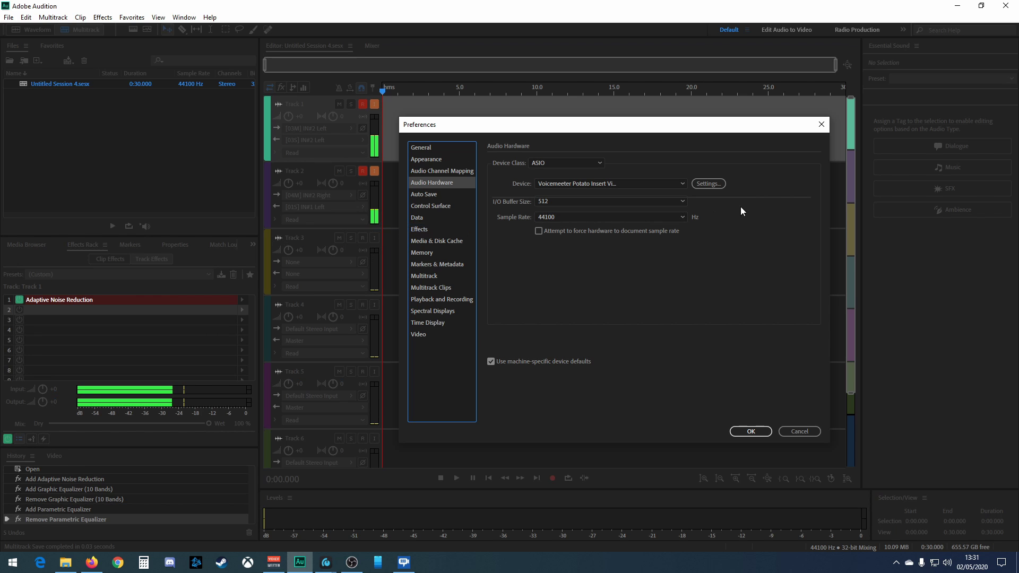
left_click(786, 430)
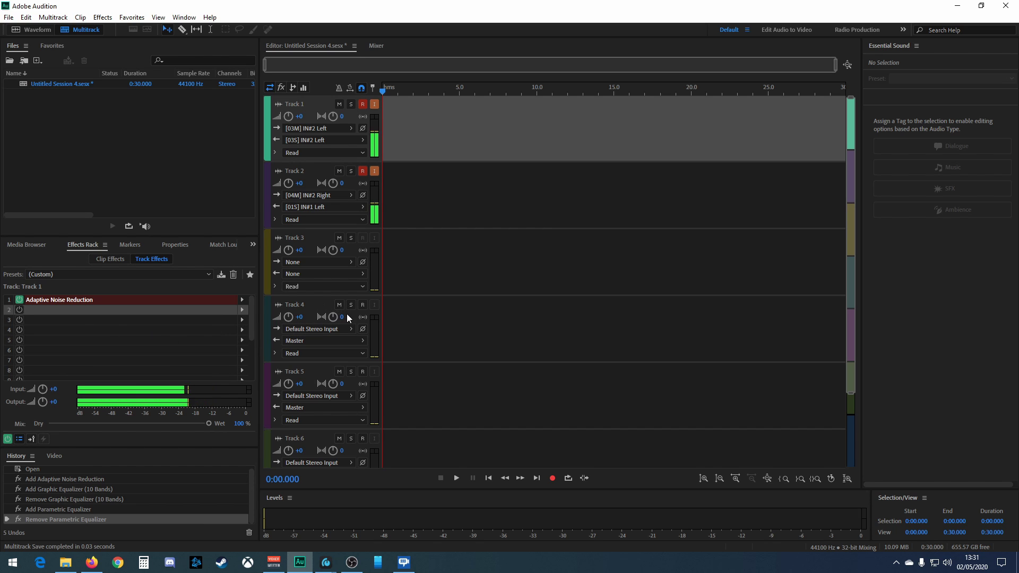
- Alternate between Track 2 and Track 1 to compare their separate effects racks, finishing with Track 1 selected
left_click(420, 180)
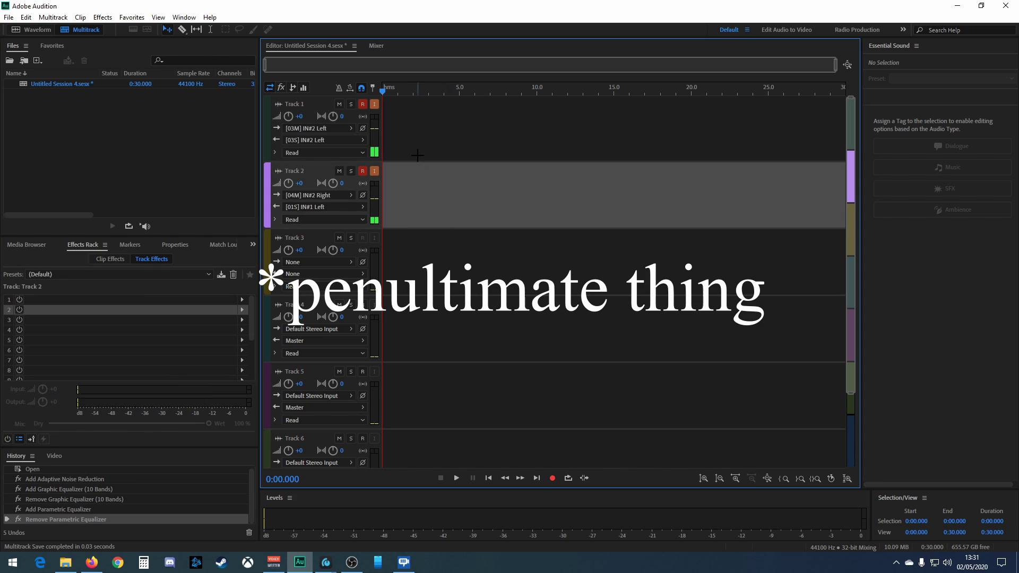
left_click(418, 127)
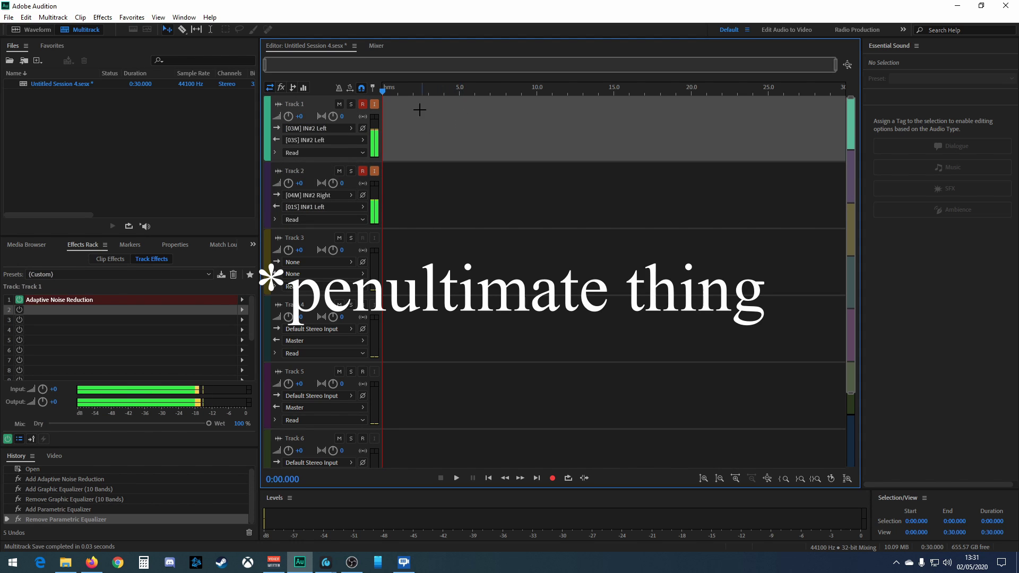
left_click(449, 199)
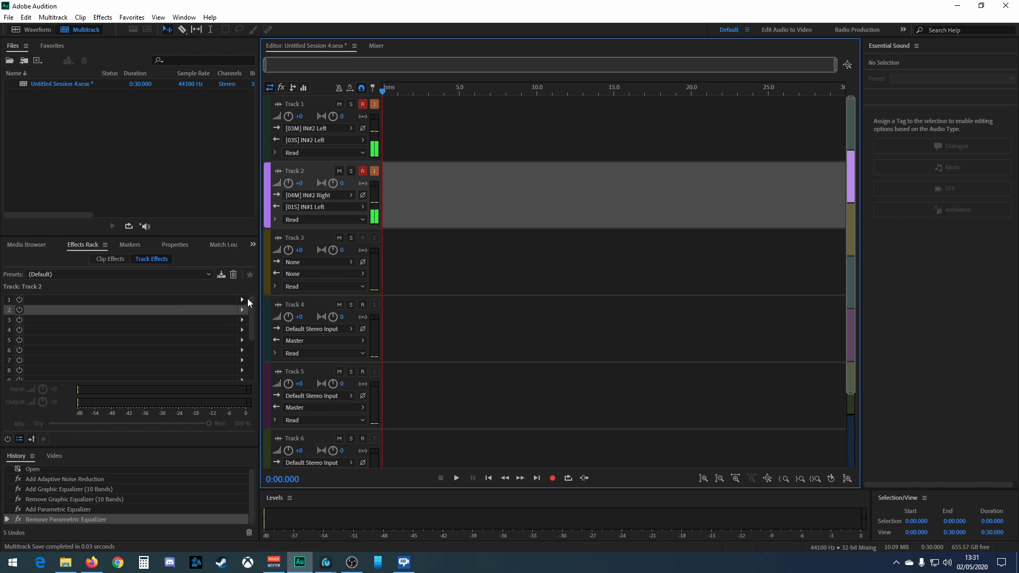
left_click(448, 128)
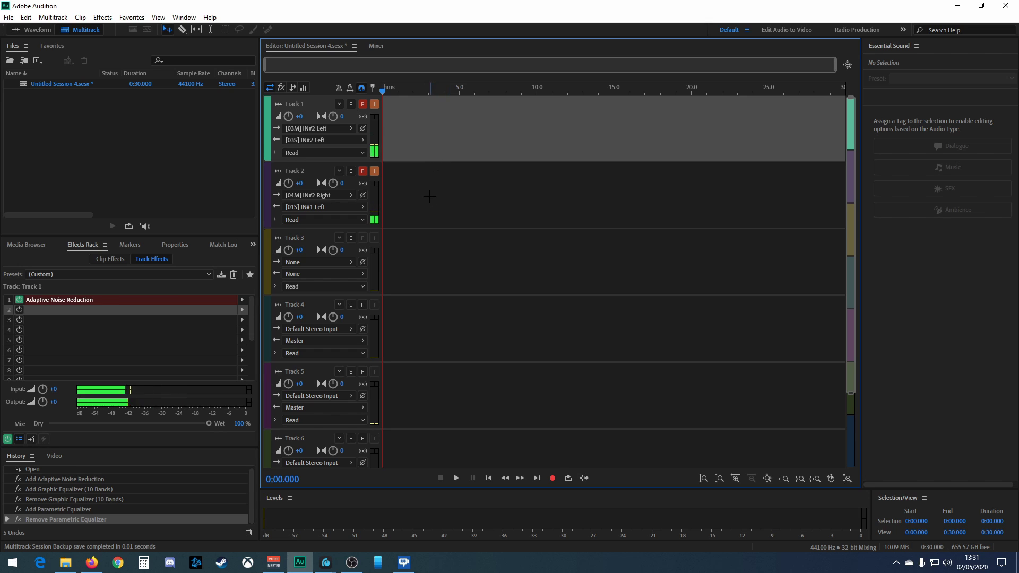
left_click(430, 172)
left_click(422, 157)
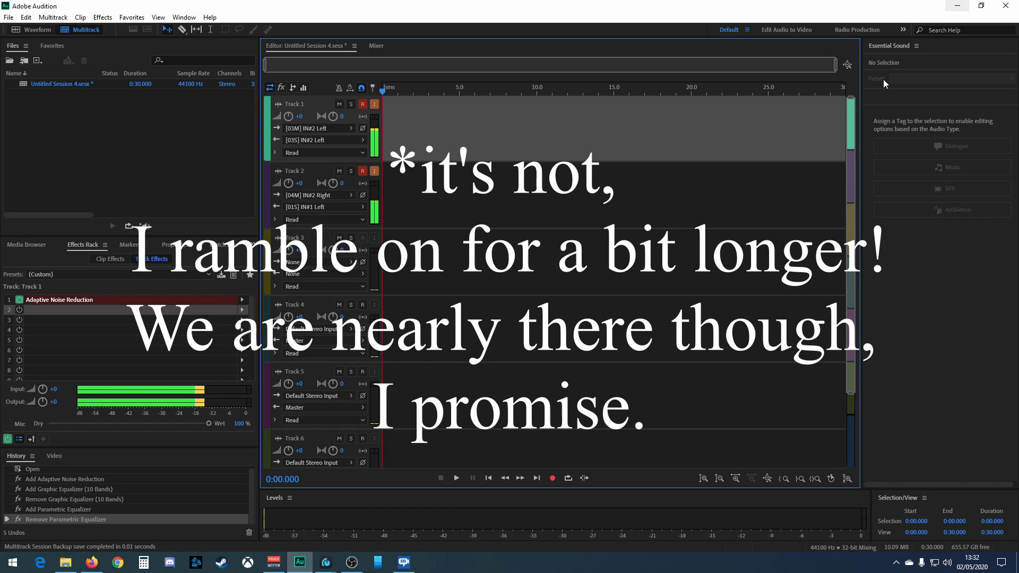
- Arrange the Audition and Voicemeeter windows side by side and turn off input monitoring on Track 1 and Track 2
left_click_drag(665, 6, 354, 59)
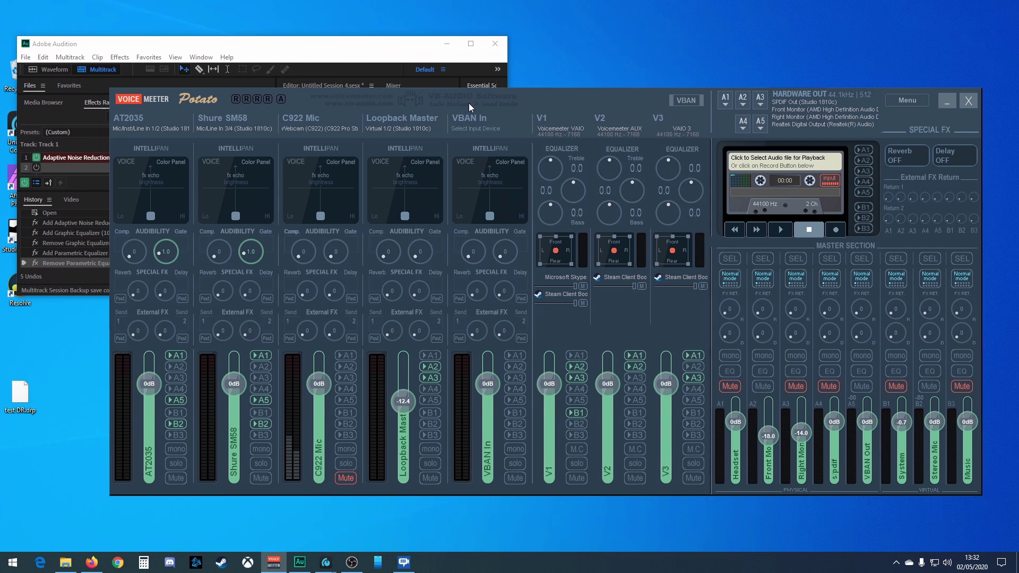
left_click_drag(469, 102, 890, 40)
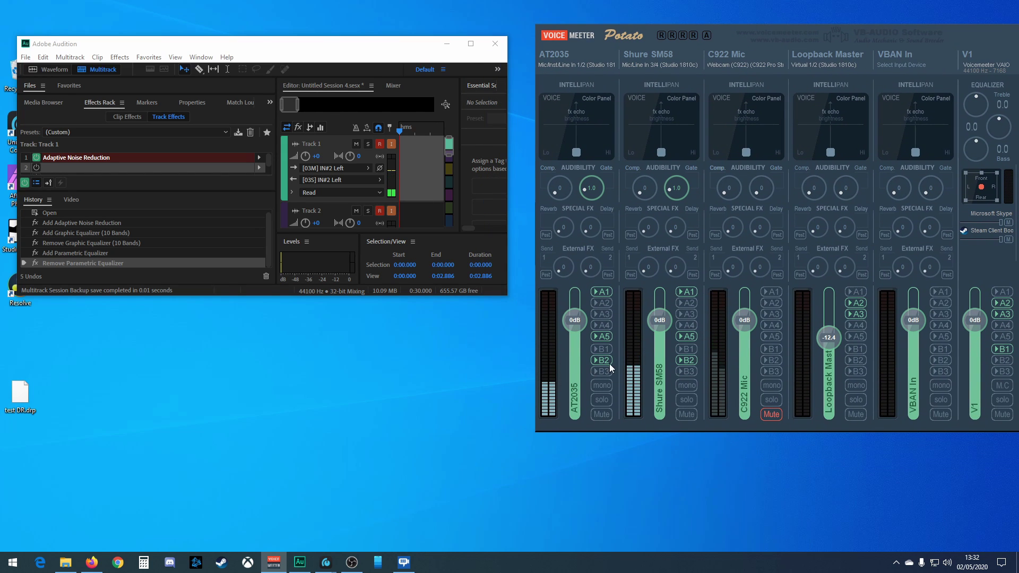
left_click(391, 144)
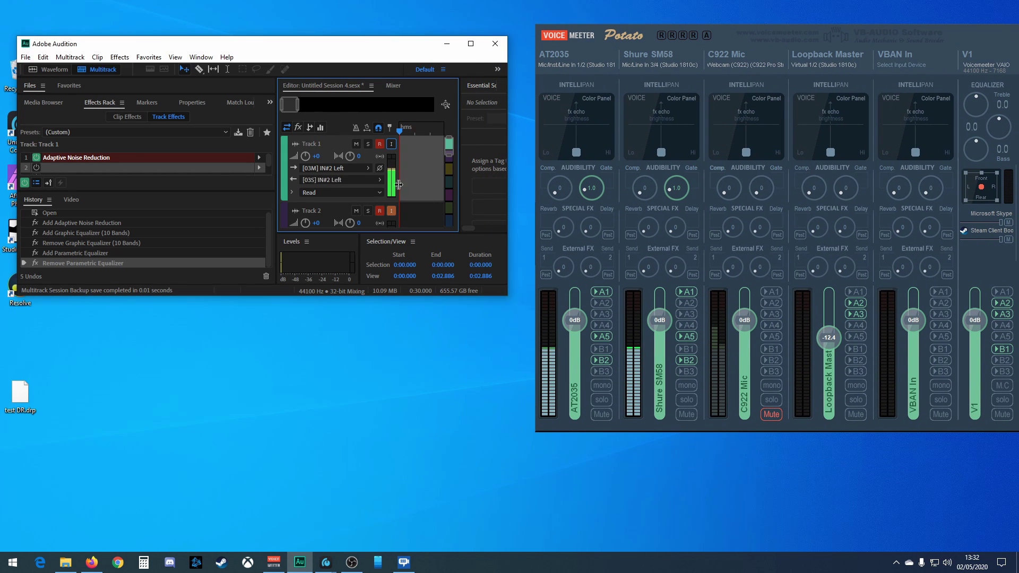
left_click(391, 211)
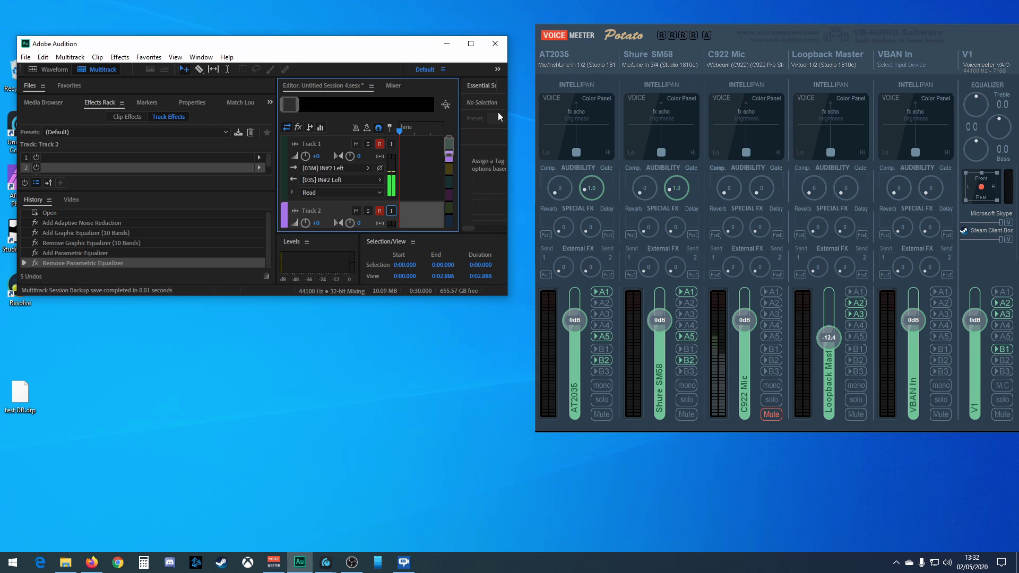
- Close Audition without saving the changes to the multitrack session
left_click(499, 45)
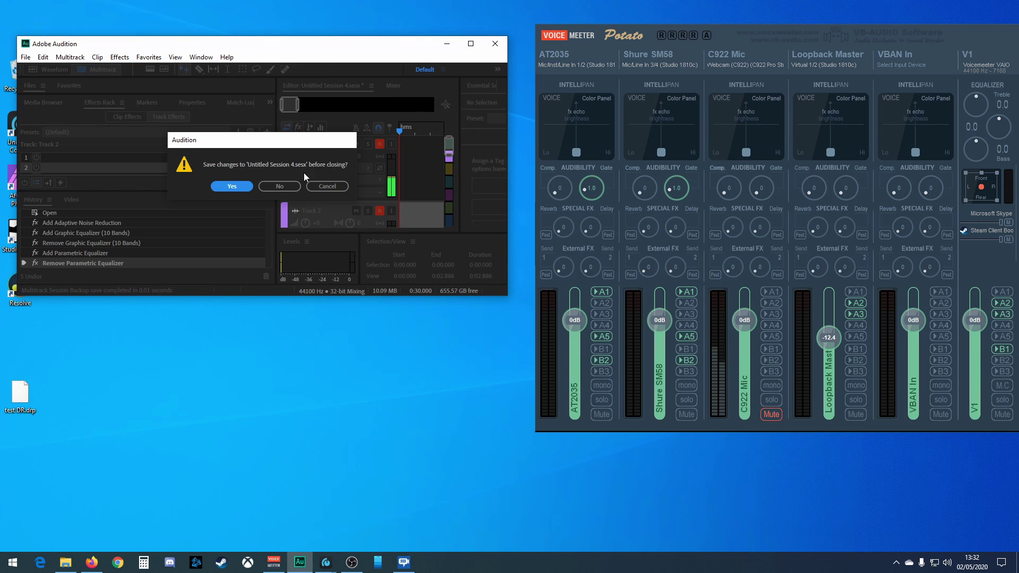
left_click(272, 188)
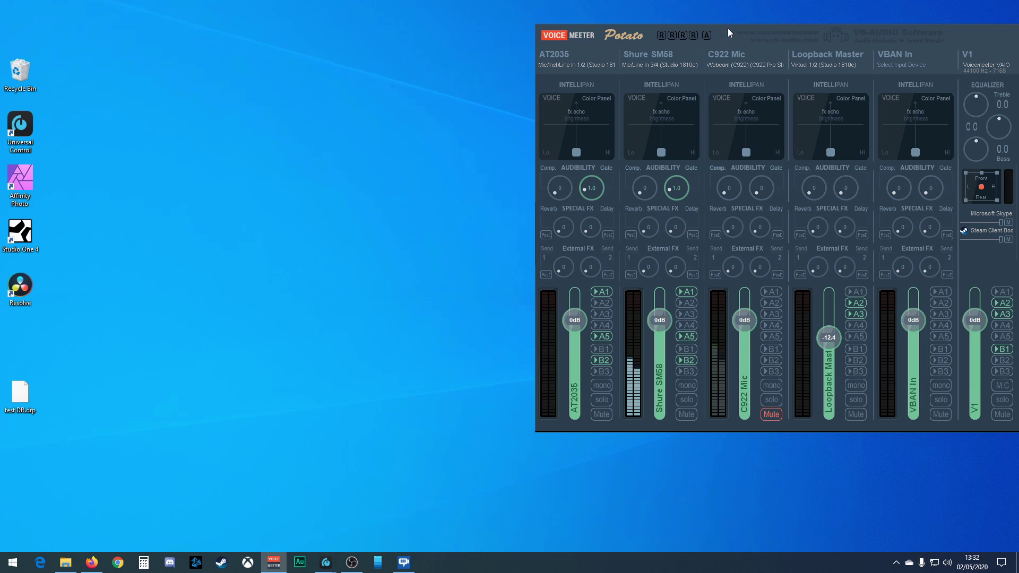
- In Voicemeeter, review the patch insert channels for inputs 1 and 2 in System Settings / Options, and close the settings without changes
left_click_drag(727, 28, 260, 46)
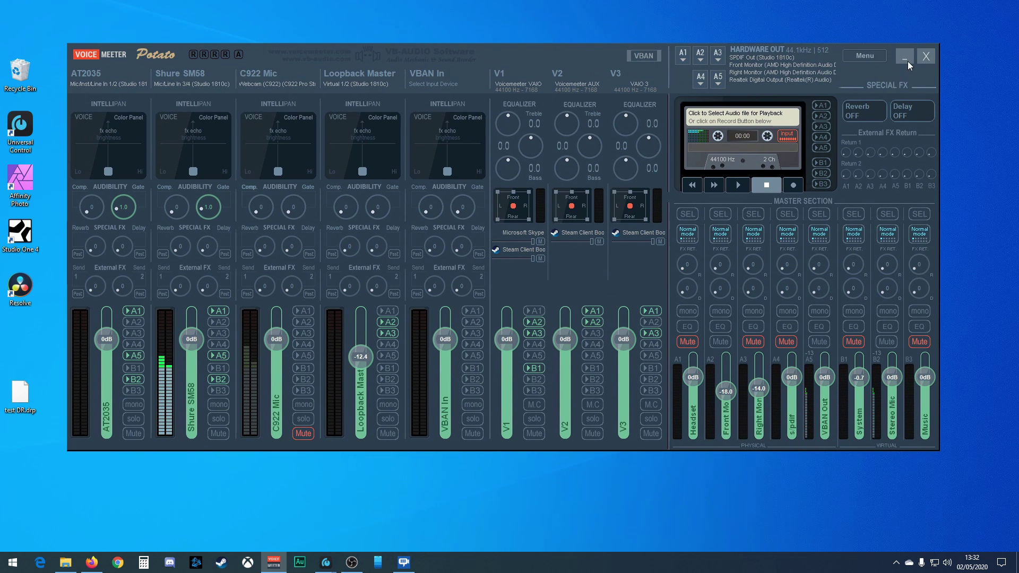
left_click(871, 56)
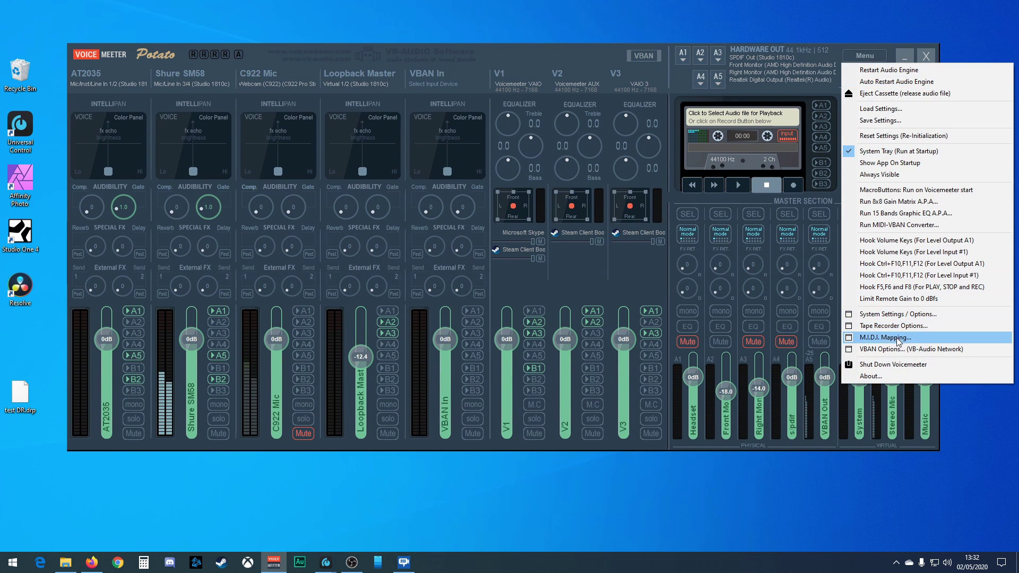
left_click(896, 314)
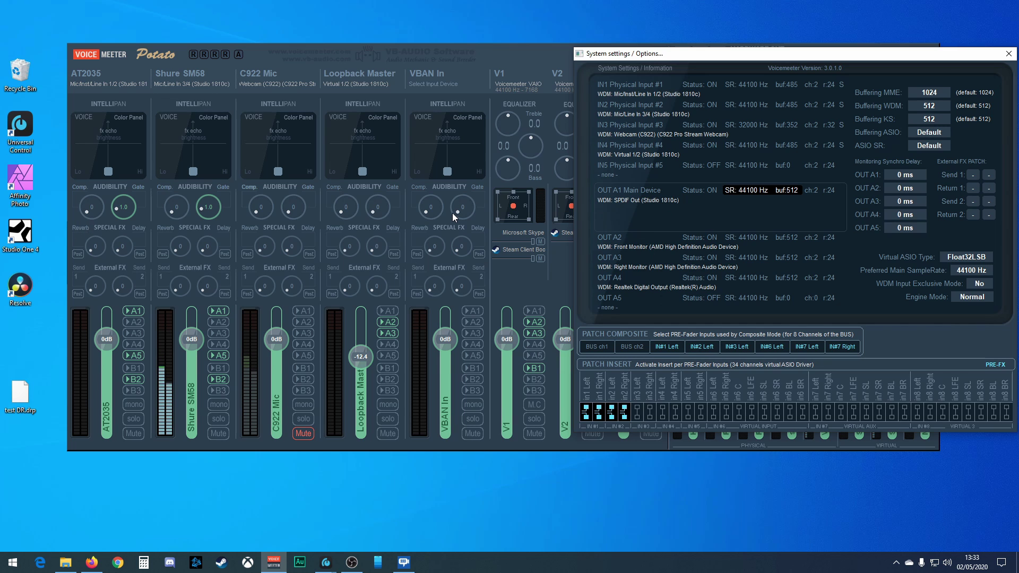
left_click_drag(832, 53, 665, 27)
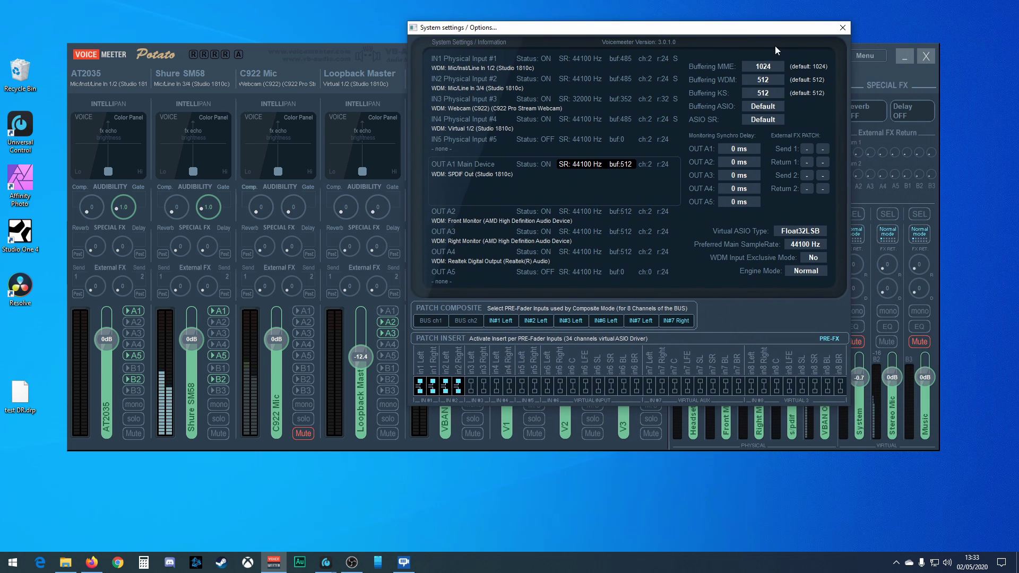
left_click(841, 29)
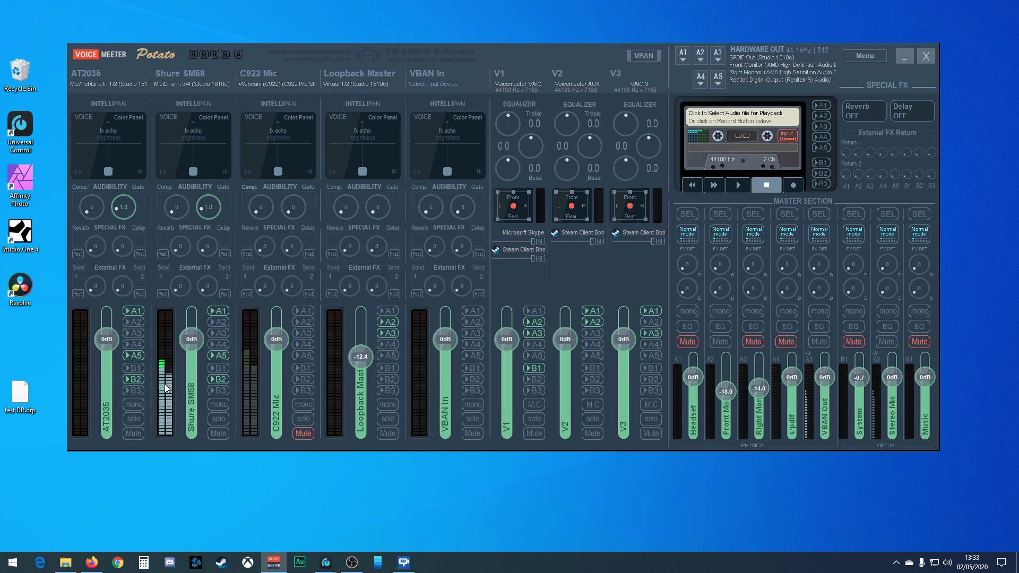
- Switch the Shure SM58 strip to mono
left_click(215, 403)
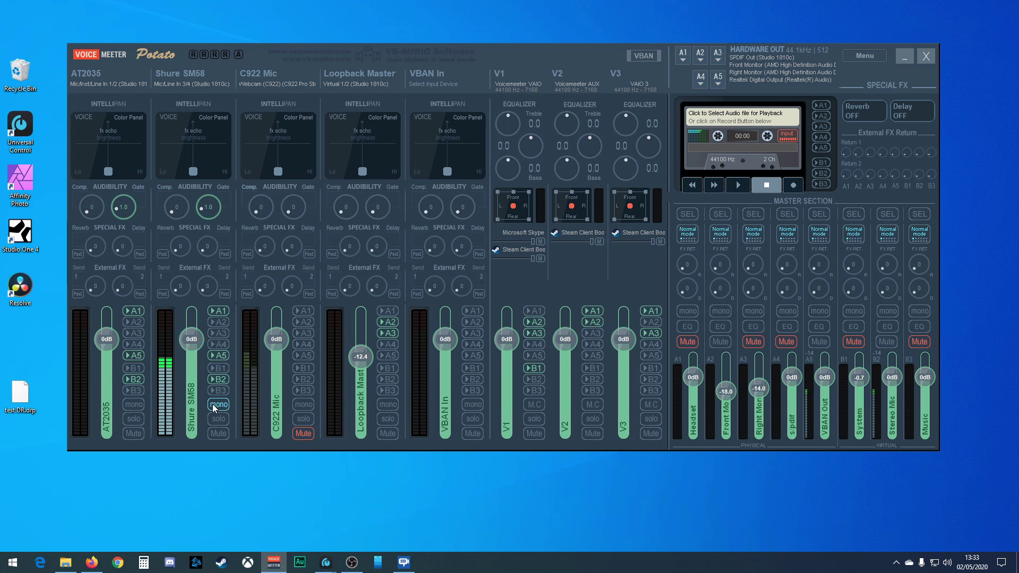